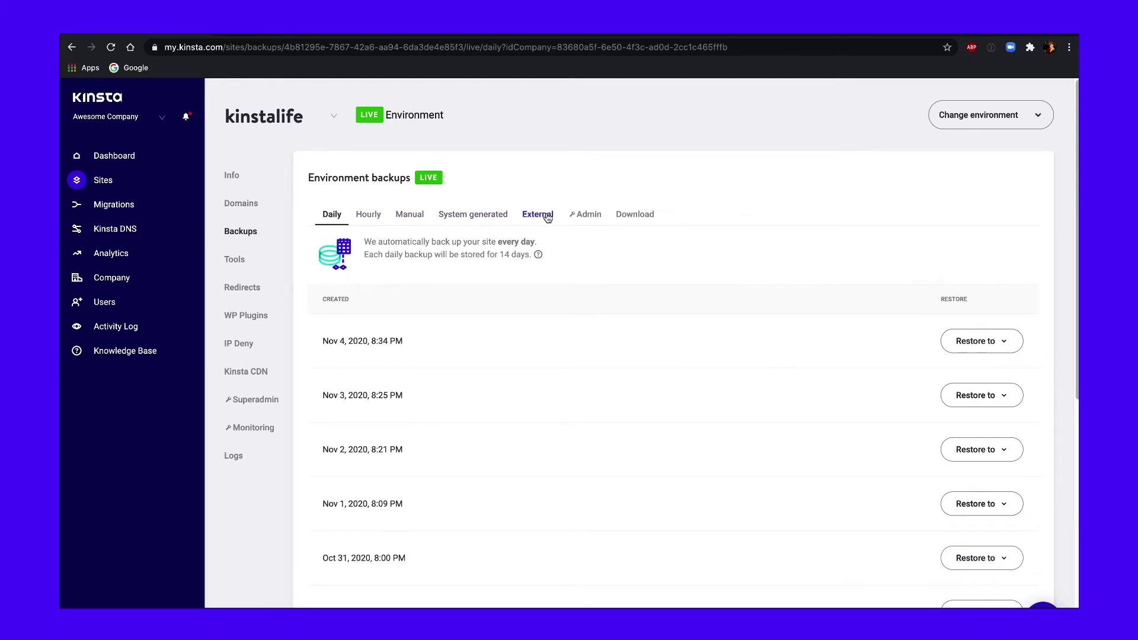
Step: Show the live environment's Hourly backups, then switch to the Manual backups list
{"action": "left_click", "coordinate": [380, 217]}
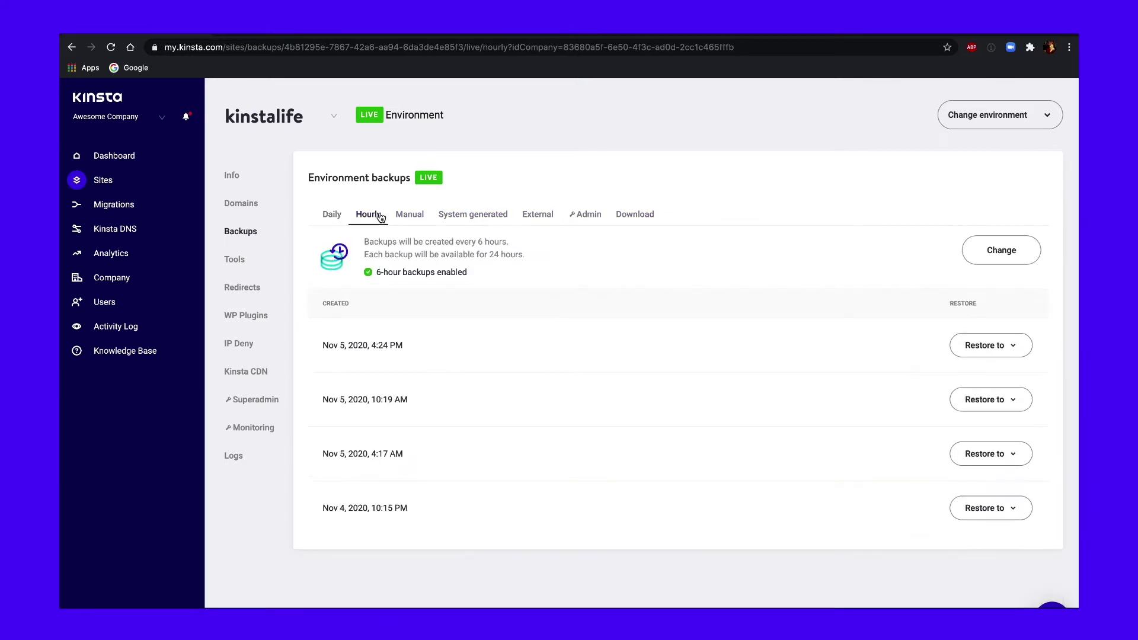
{"action": "left_click", "coordinate": [418, 217]}
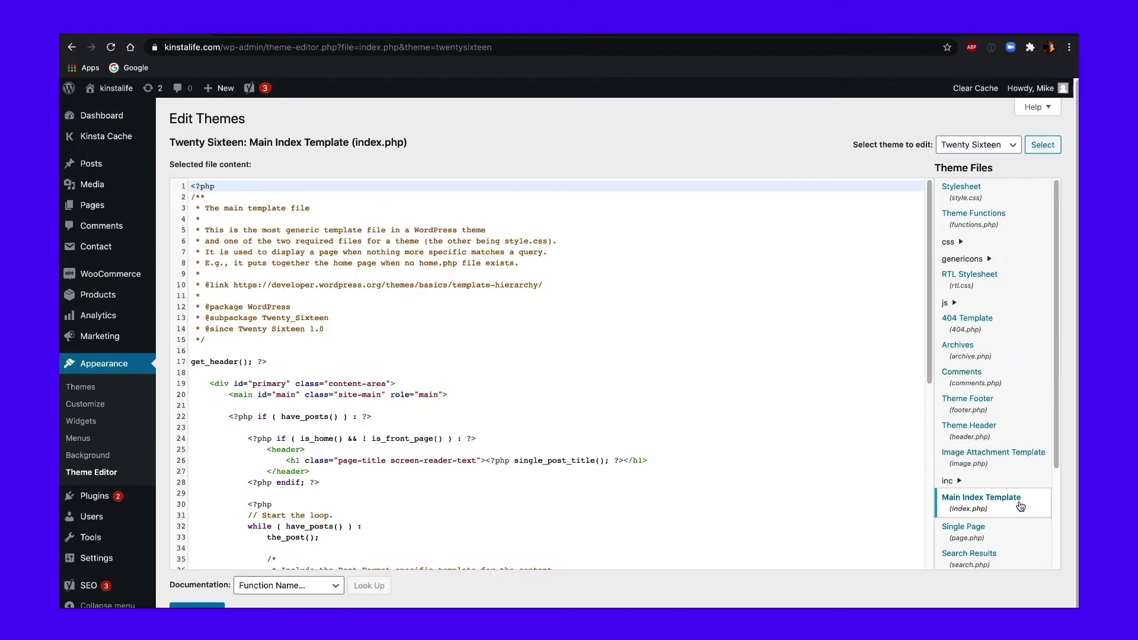
Step: Delete 'sidebar-name' from get_sidebar() on line 65 of index.php and save the file
{"action": "left_click_drag", "start_coordinate": [1056, 274], "coordinate": [1058, 390]}
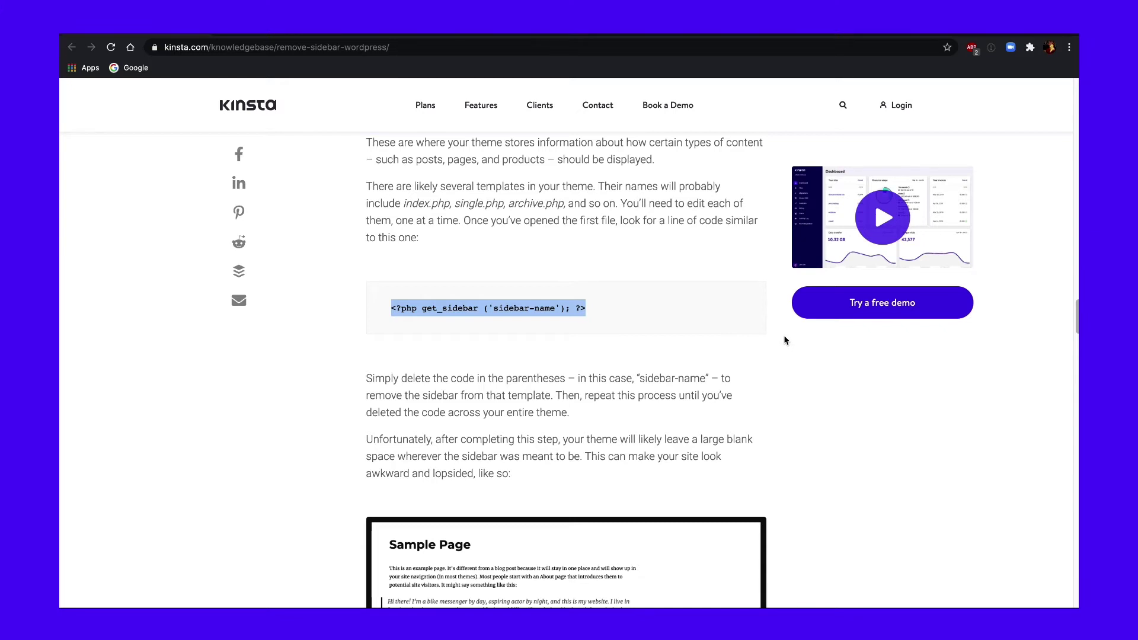
{"action": "left_click", "coordinate": [711, 319]}
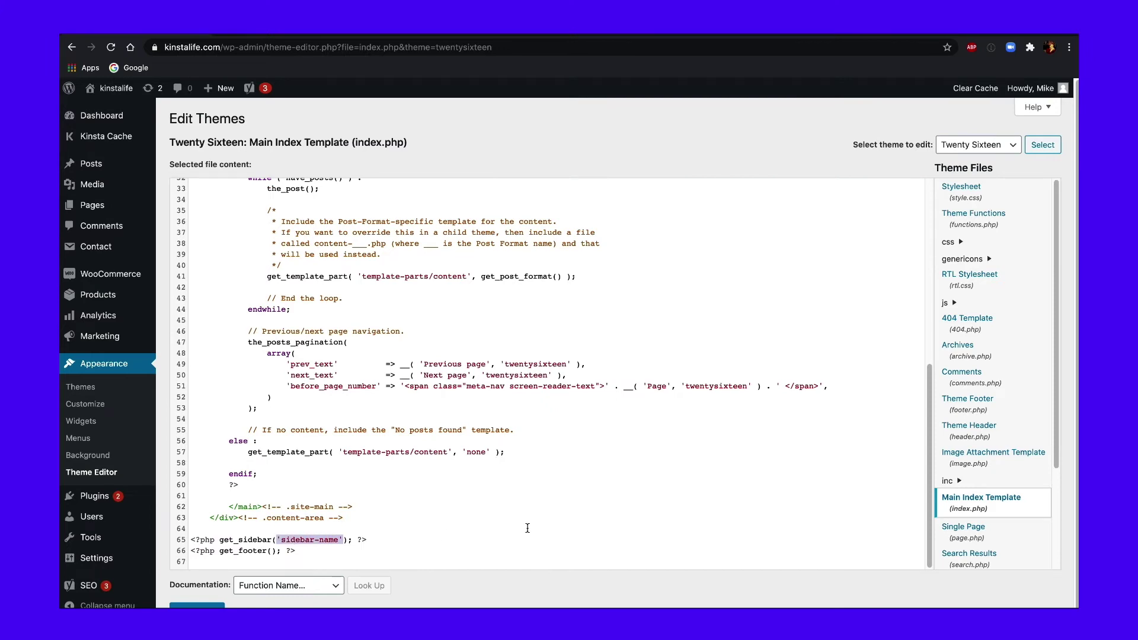
{"action": "key", "text": "BackSpace"}
{"action": "scroll", "coordinate": [335, 560], "scroll_direction": "down", "scroll_amount": 1}
{"action": "left_click", "coordinate": [213, 587]}
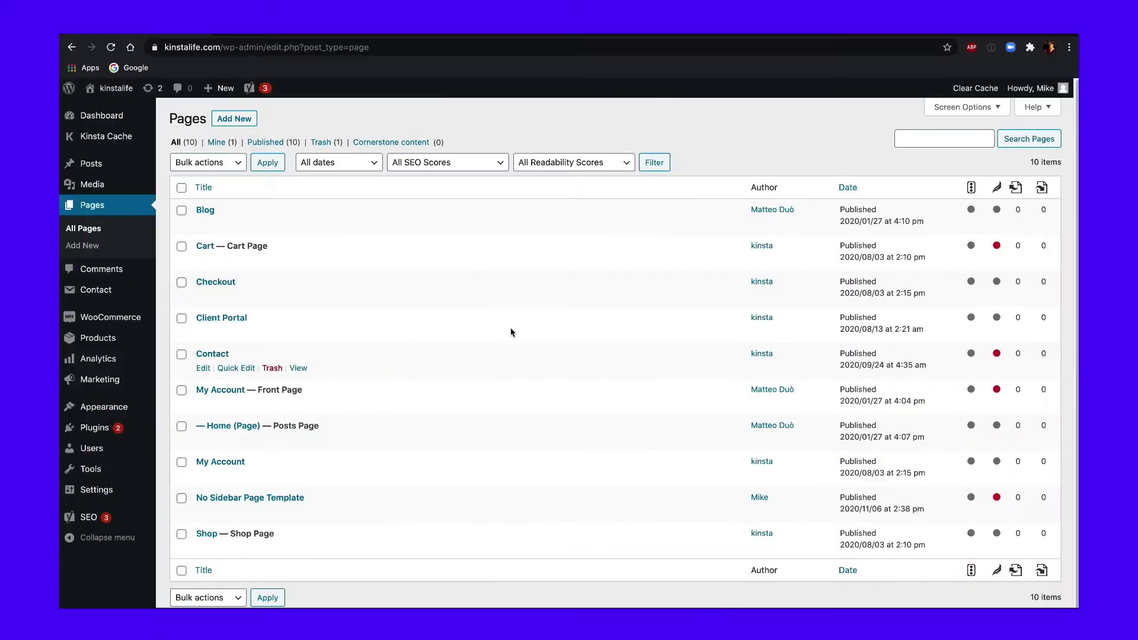
Step: Make No Sidebar Page Template the Checkout page's parent in Page Attributes and update it
{"action": "left_click", "coordinate": [212, 285]}
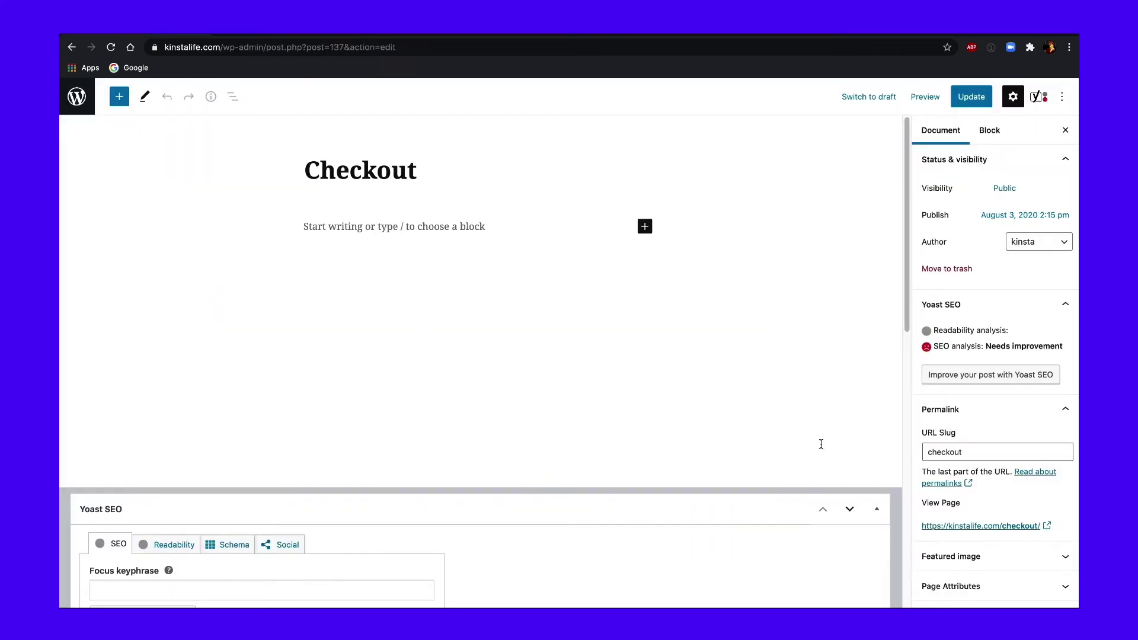
{"action": "left_click", "coordinate": [1029, 588]}
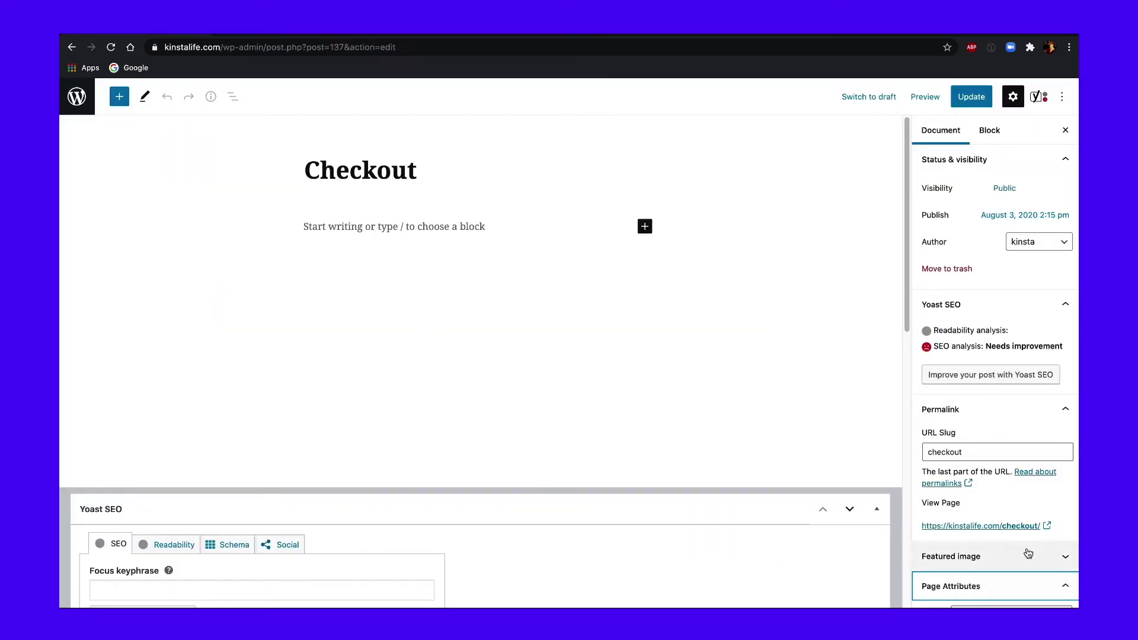
{"action": "scroll", "coordinate": [993, 485], "scroll_direction": "down", "scroll_amount": 1}
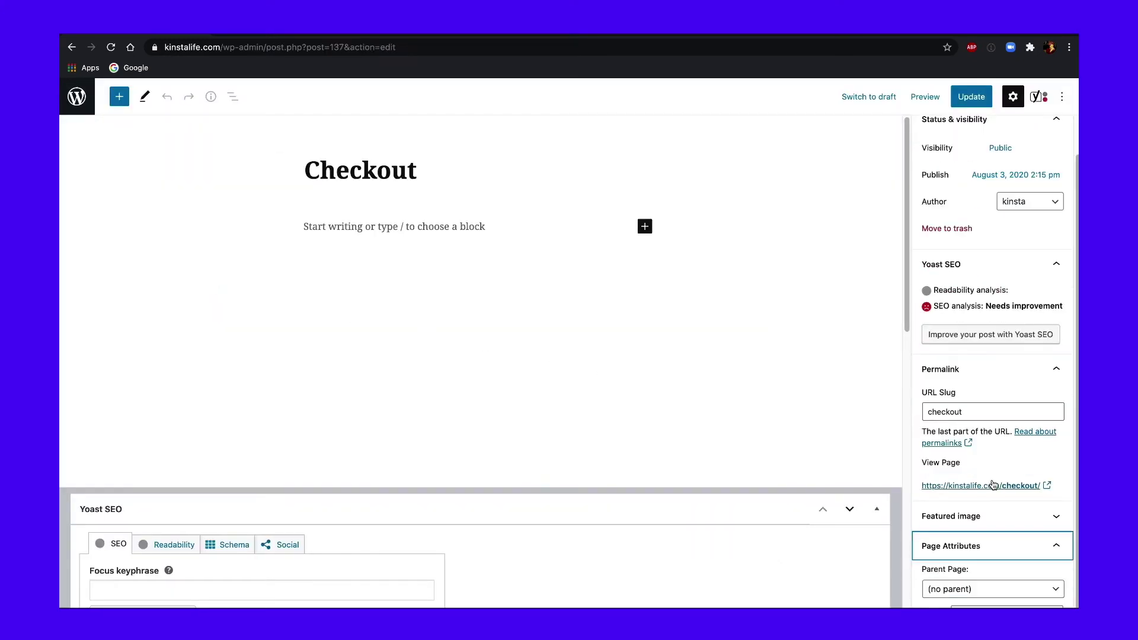
{"action": "left_click", "coordinate": [1012, 590]}
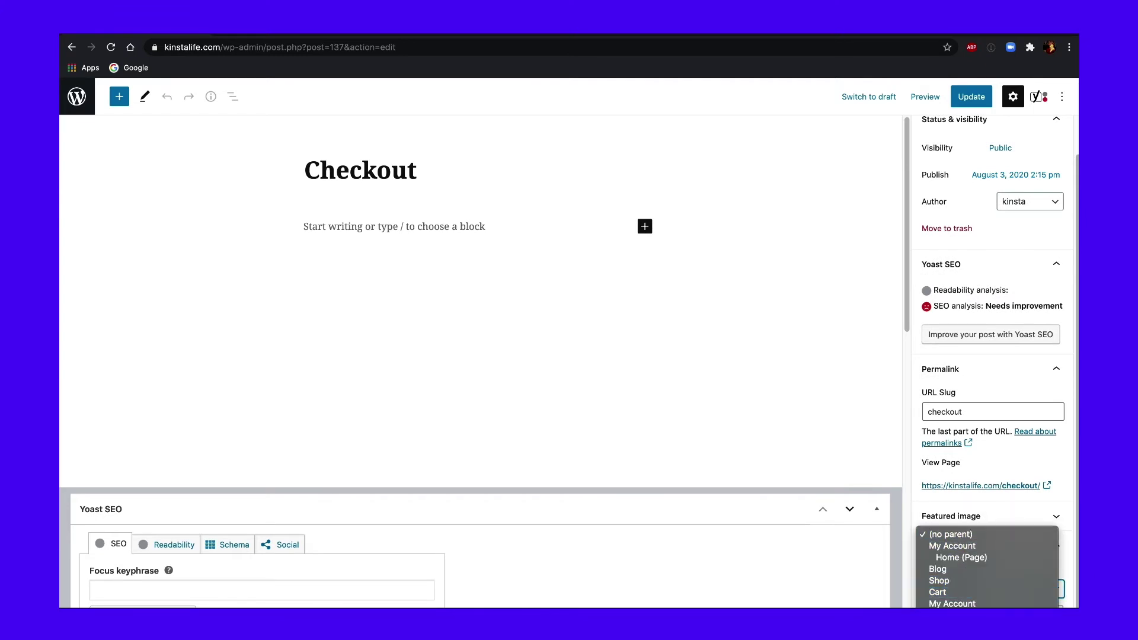
{"action": "left_click", "coordinate": [982, 604]}
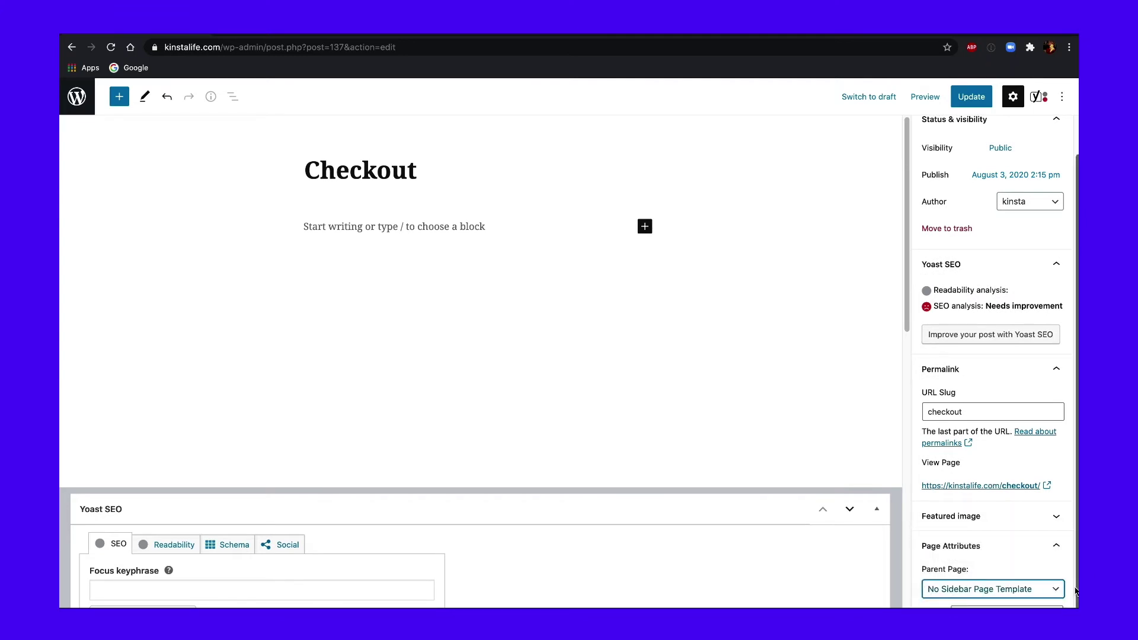
{"action": "left_click", "coordinate": [980, 99]}
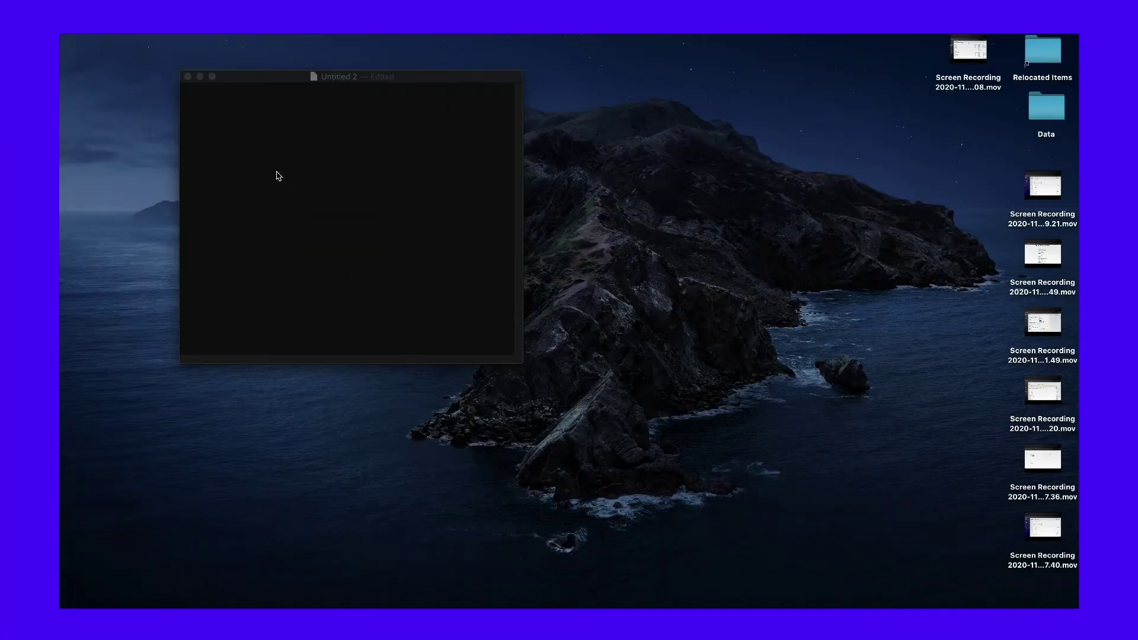
Step: Save the blank Untitled 2 document under the name fullwidth.php
{"action": "left_click", "coordinate": [278, 176]}
{"action": "left_click", "coordinate": [142, 30]}
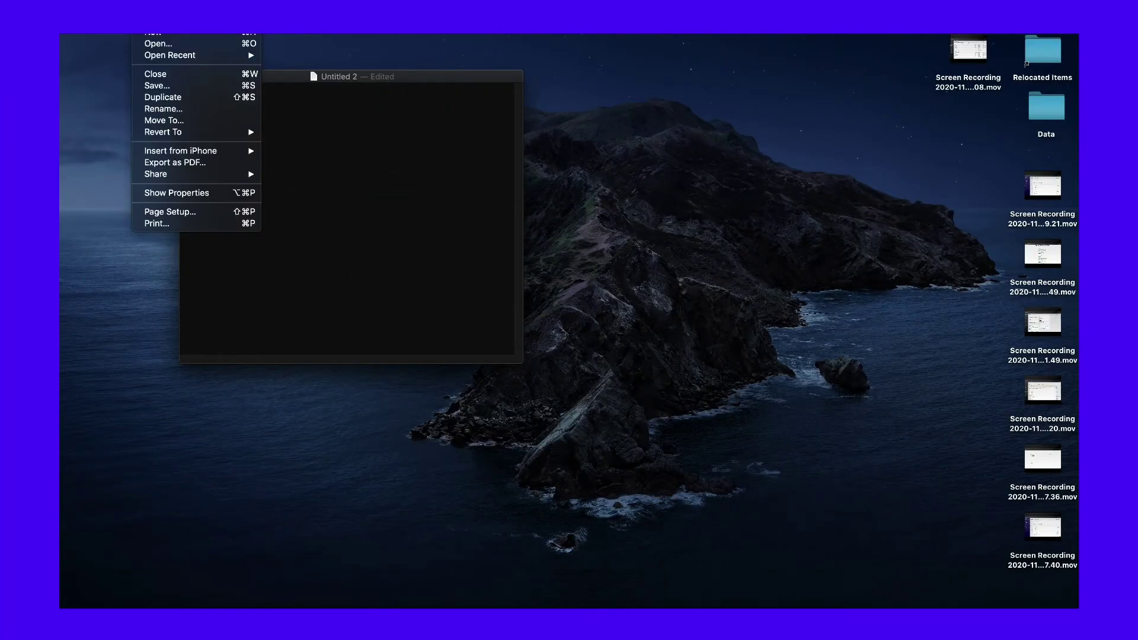
{"action": "left_click", "coordinate": [177, 88]}
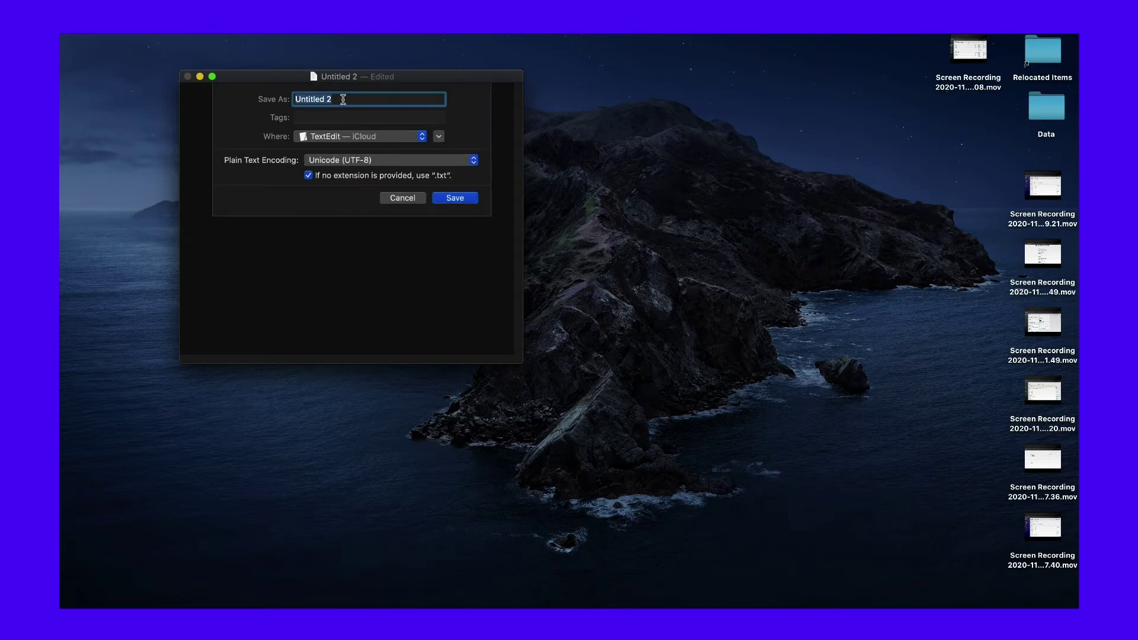
{"action": "type", "text": "fullwidth.php"}
{"action": "left_click_drag", "start_coordinate": [344, 100], "coordinate": [298, 100]}
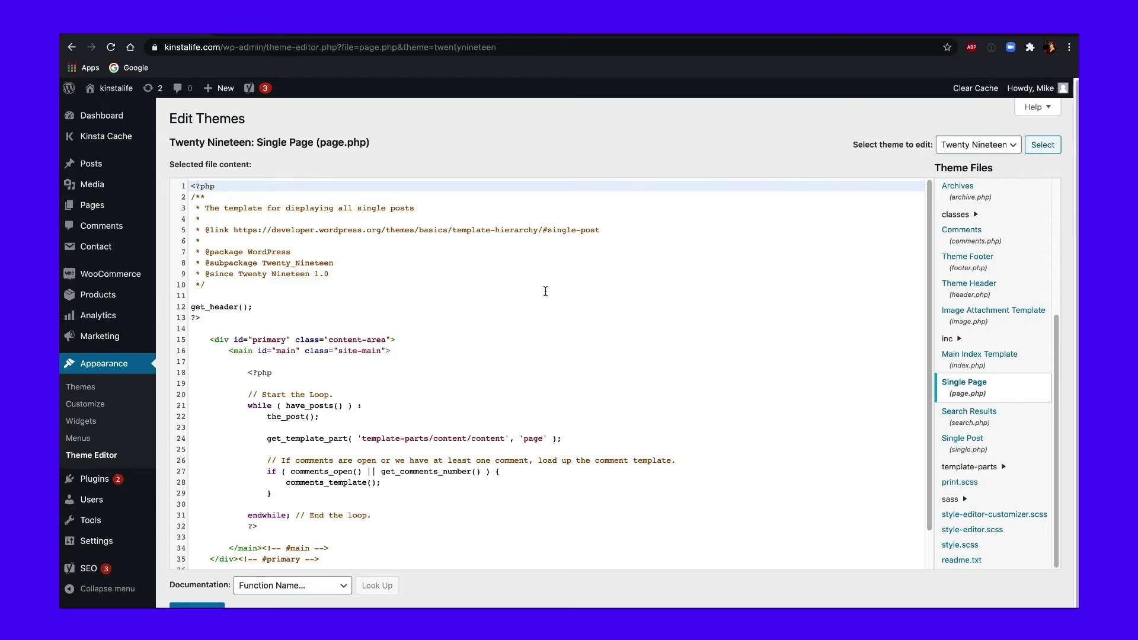
Step: Select lines 1 to 39 of the Twenty Nineteen page.php code
{"action": "left_click_drag", "start_coordinate": [190, 187], "coordinate": [339, 573]}
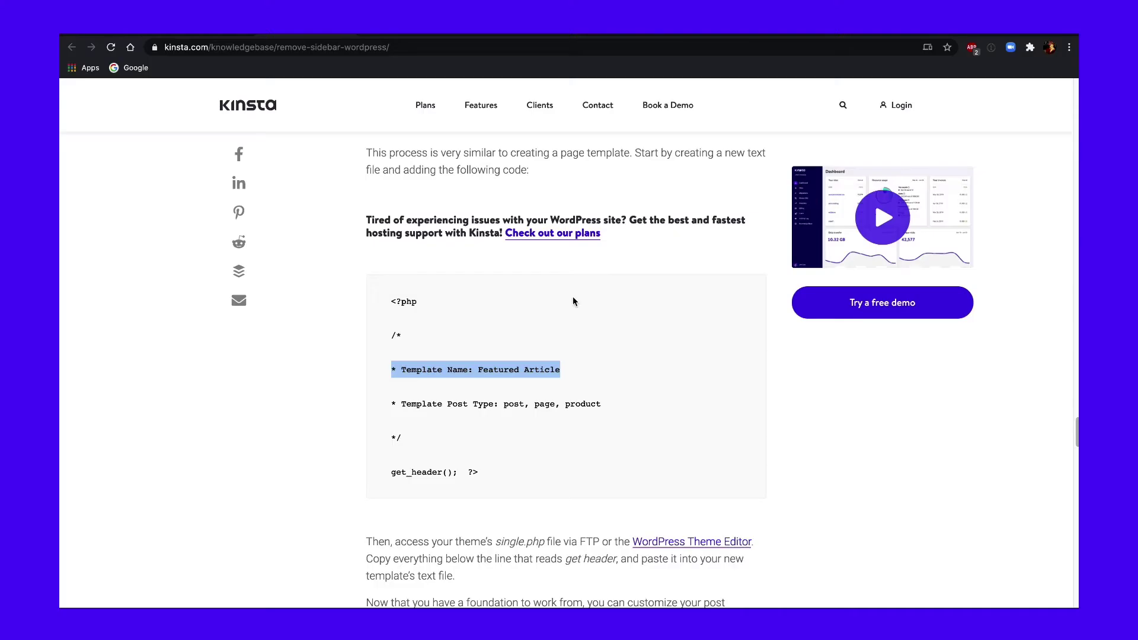
{"action": "left_click", "coordinate": [416, 314]}
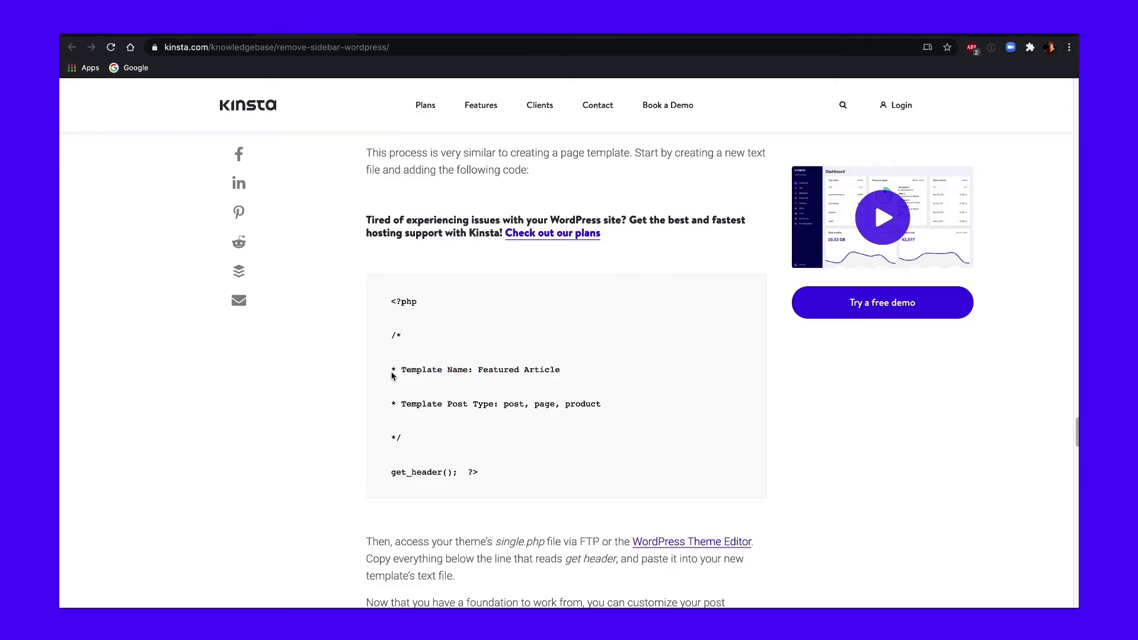
{"action": "left_click_drag", "start_coordinate": [391, 371], "coordinate": [517, 379]}
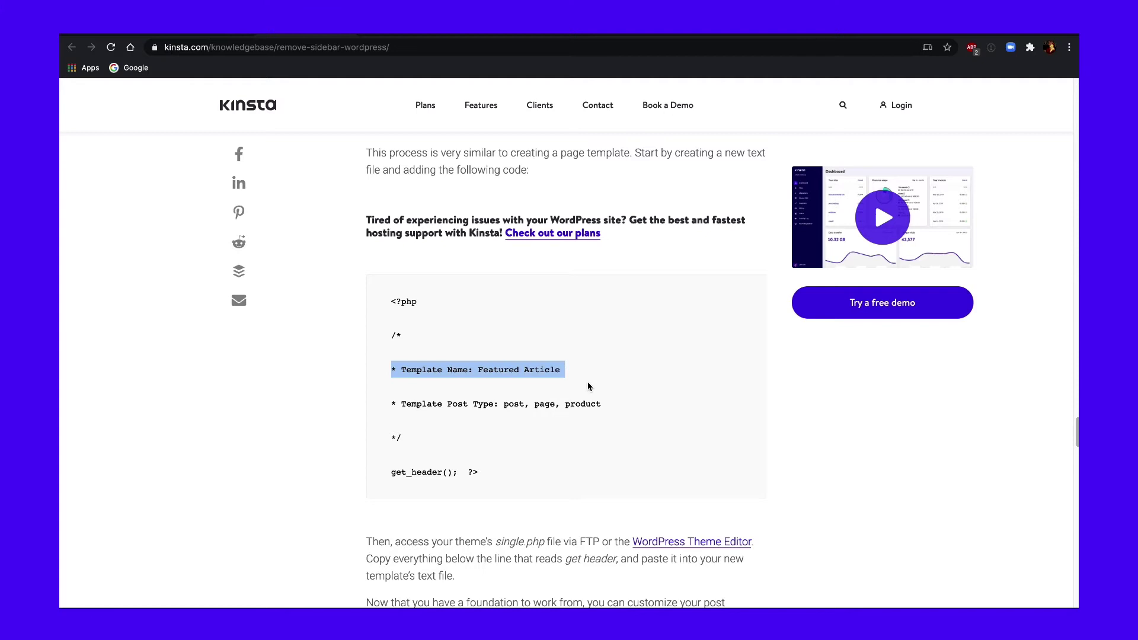
{"action": "scroll", "coordinate": [599, 397], "scroll_direction": "up", "scroll_amount": 15}
{"action": "scroll", "coordinate": [604, 430], "scroll_direction": "down", "scroll_amount": 2}
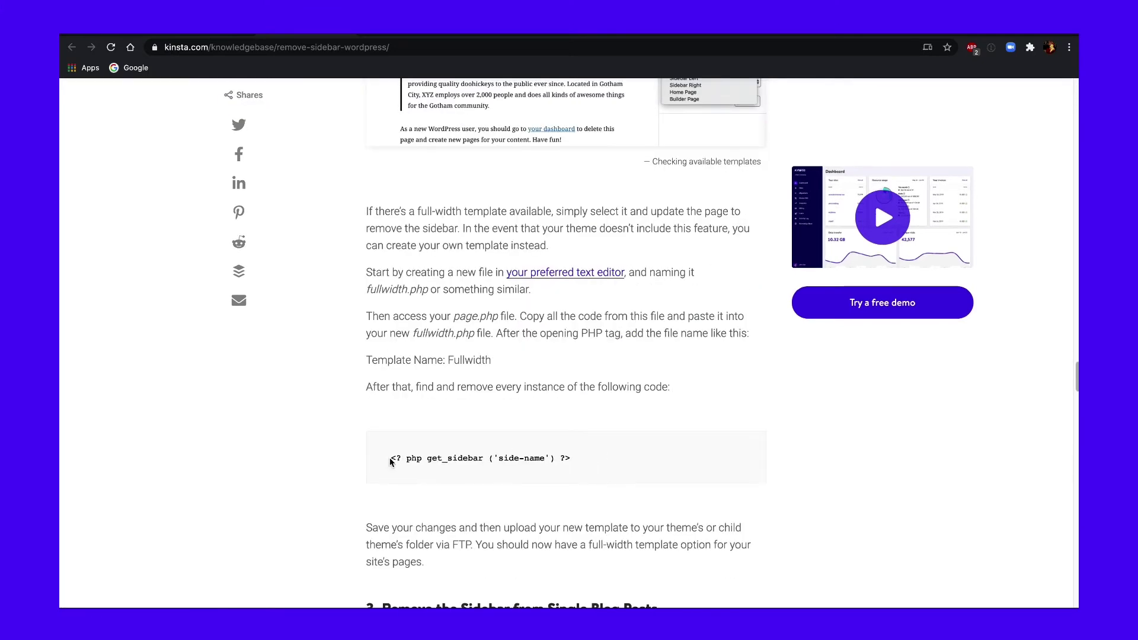
{"action": "left_click_drag", "start_coordinate": [403, 457], "coordinate": [582, 461]}
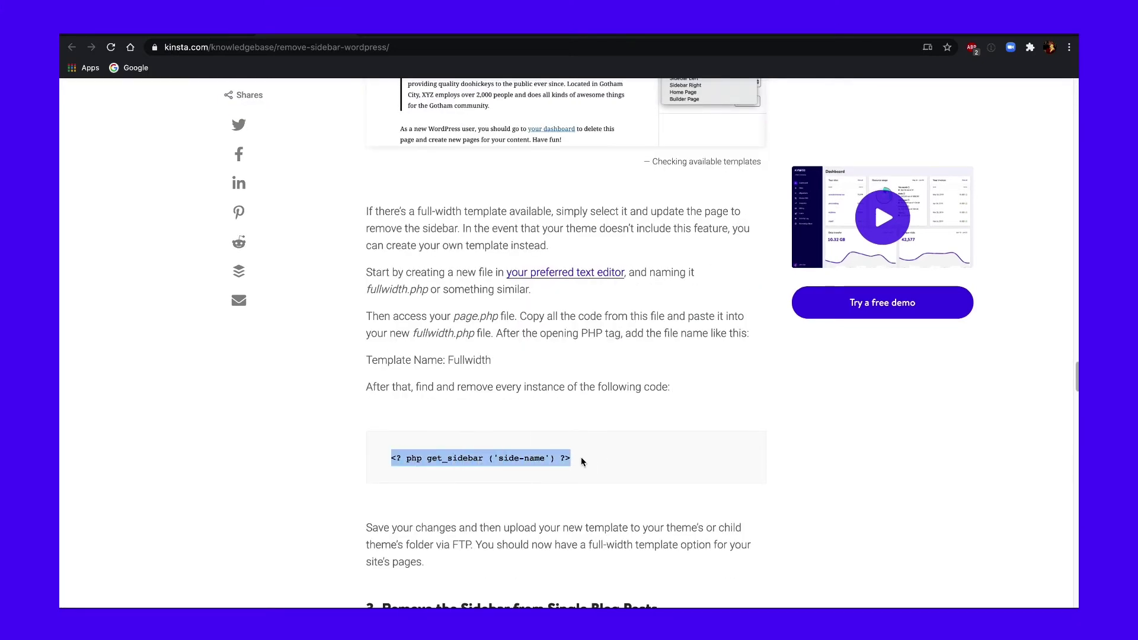
{"action": "left_click", "coordinate": [730, 460]}
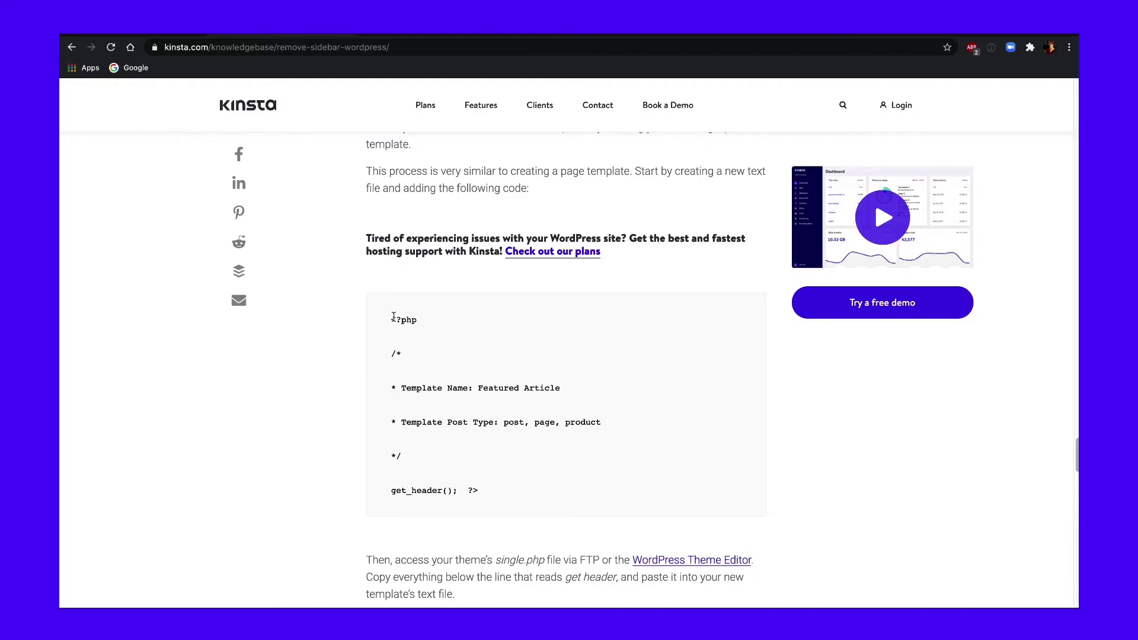
Step: Select and copy single.php's post code from line 14 to line 61
{"action": "left_click_drag", "start_coordinate": [397, 321], "coordinate": [503, 496]}
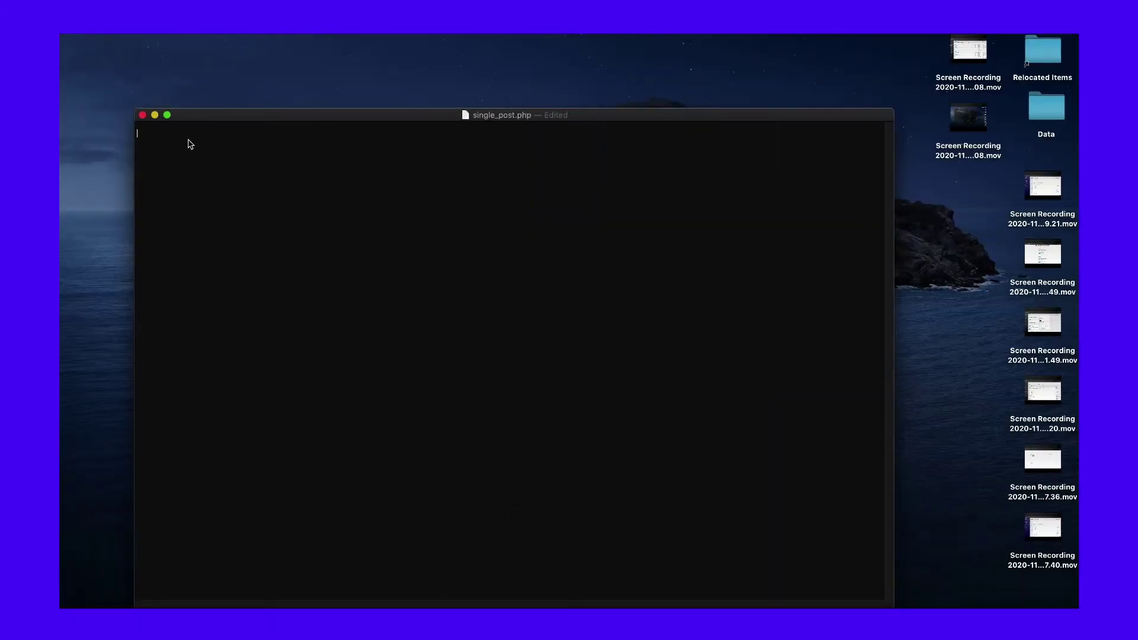
{"action": "key", "text": "super+v"}
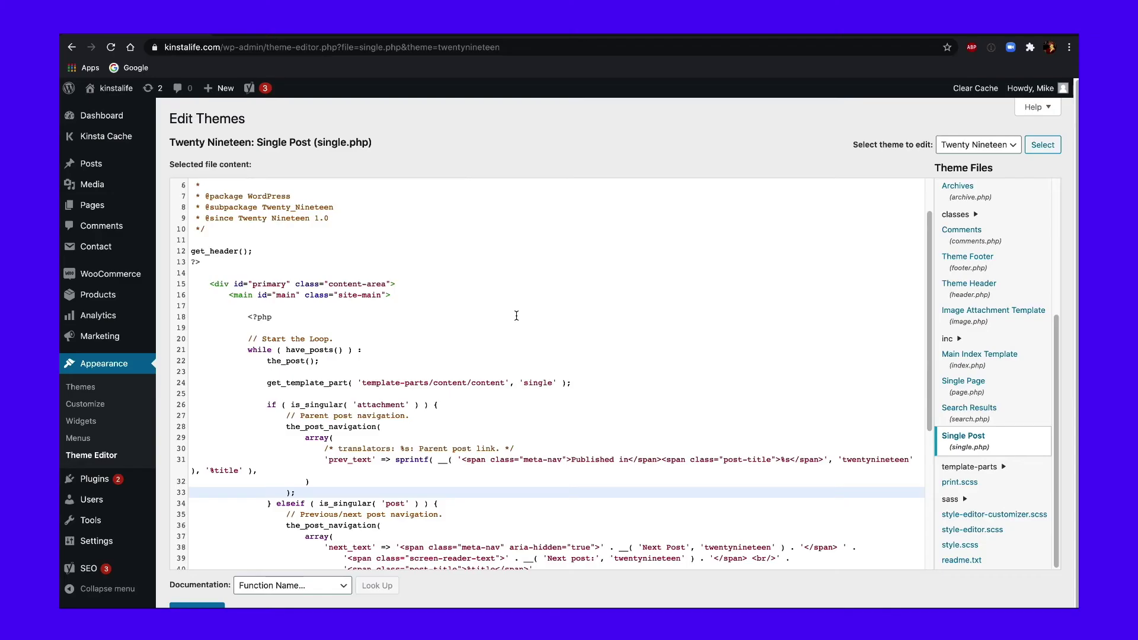
{"action": "left_click", "coordinate": [516, 315]}
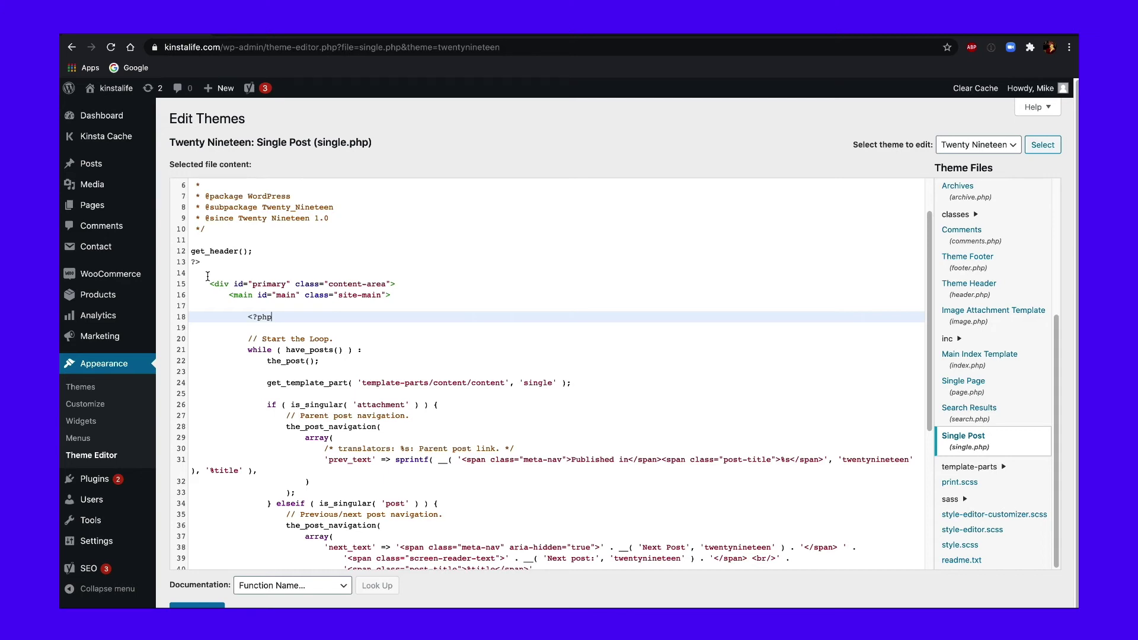
{"action": "left_click_drag", "start_coordinate": [207, 276], "coordinate": [255, 561]}
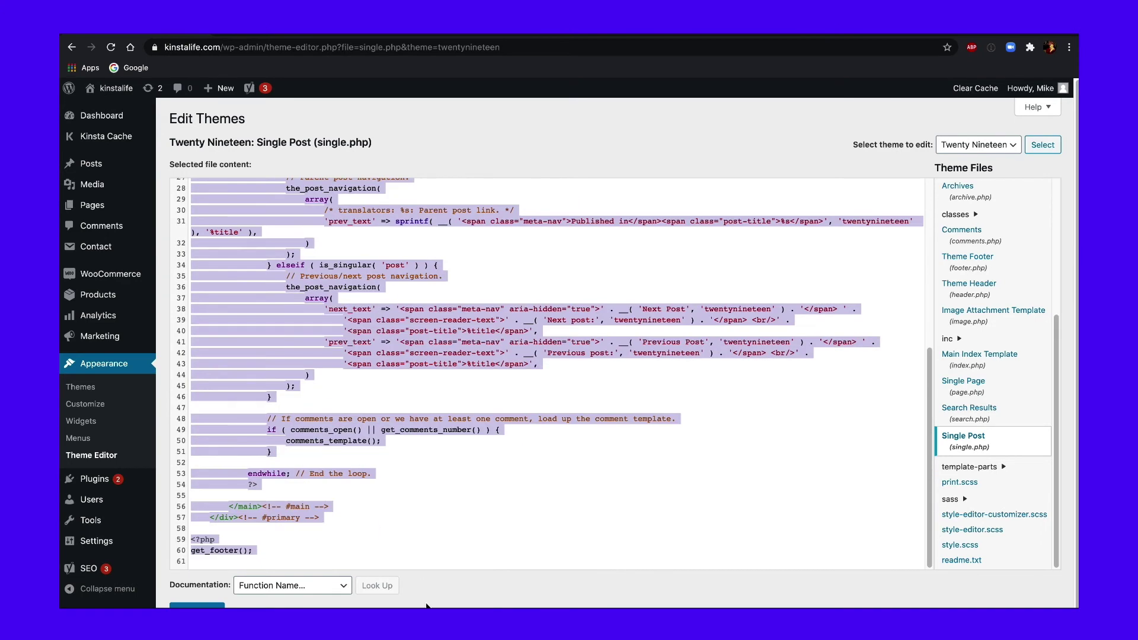
{"action": "key", "text": "ctrl+Left"}
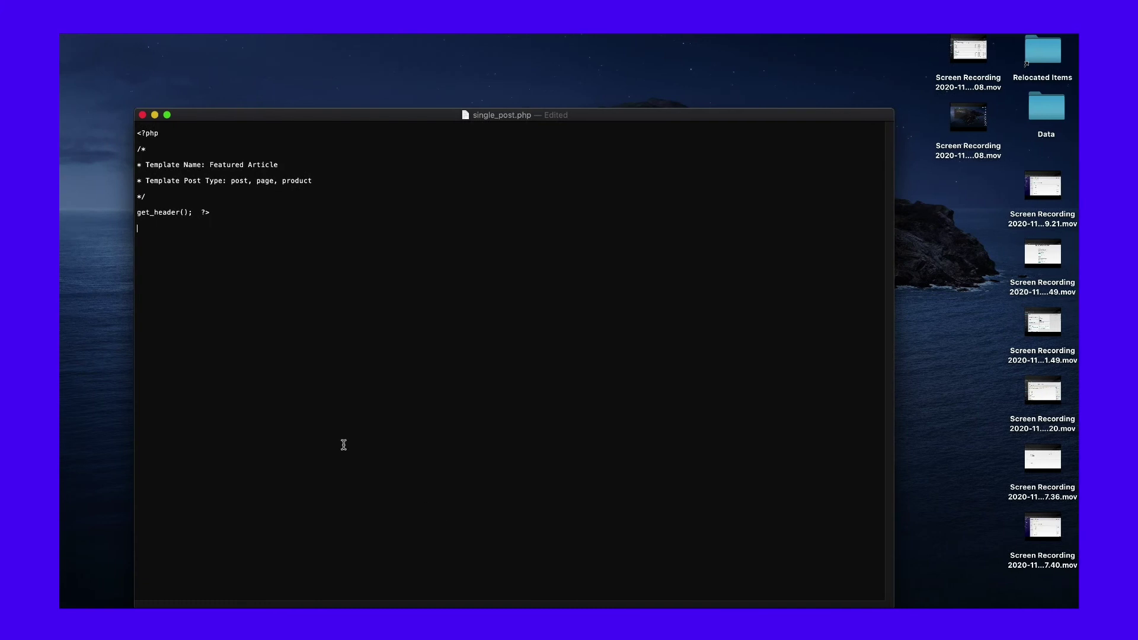
Step: Paste the post loop below get_header() and select the get_sidebar('side-name') line for editing
{"action": "type", "text": "<div id=\"primary\" class=\"content-area\"> \t\t<main id=\"main\" class=\"site-main\">  \t\t\t<?php  \t\t\t// Start the Loop. \t\t\twhile ( have_posts() ) : \t\t\t\tthe_post();  \t\t\t\tget_template_part( 'template-parts/content/content', 'single' );  \t\t\t\tif ( is_singular( 'attachment' ) ) { \t\t\t\t\t// Parent post navigation. \t\t\t\t\tthe_post_navigation( \t\t\t\t\t\tarray( \t\t\t\t\t\t\t/* translators: %s: Parent post link. */ \t\t\t\t\t\t\t'prev_text' => sprintf( __( '<span class=\"meta-nav\">Published in</span><span class=\"post-title\">%s</span>', 'twentynineteen' ), '%title' ), \t\t\t\t\t\t) \t\t\t\t\t); \t\t\t\t} elseif ( is_singular( 'post' ) ) { \t\t\t\t\t// Previous/next post navigation. \t\t\t\t\tthe_post_navigation( \t\t\t\t\t\tarray( \t\t\t\t\t\t\t'next_text' => '<span class=\"meta-nav\" aria-hidden=\"true\">' . __( 'Next Post', 'twentynineteen' ) . '</span> ' . \t\t\t\t\t\t\t\t'<span class=\"screen-reader-text\">' . __( 'Next post:', 'twentynineteen' ) . '</span> <br/>' . \t\t\t\t\t\t\t\t'<span class=\"post-title\">%title</span>', \t\t\t\t\t\t\t'prev_text' => '<span class=\"meta-nav\" aria-hidden=\"true\">' . __( 'Previous Post', 'twentynineteen' ) . '</span> ' . \t\t\t\t\t\t\t\t'<span class=\"screen-reader-text\">' . __( 'Previous post:', 'twentynineteen' ) . '</span> <br/>' . \t\t\t\t\t\t\t\t'<span class=\"post-title\">%title</span>', \t\t\t\t\t\t) \t\t\t\t\t); \t\t\t\t}  \t\t\t\t// If comments are open or we have at least one comment, load up the comment template. \t\t\t\tif ( comments_open() || get_comments_number() ) { \t\t\t\t\tcomments_template(); \t\t\t\t}  \t\t\tendwhile; // End the loop. \t\t\t?>  \t\t</main><!-- #main --> \t</div><!-- #primary -->  <?php get_footer();"}
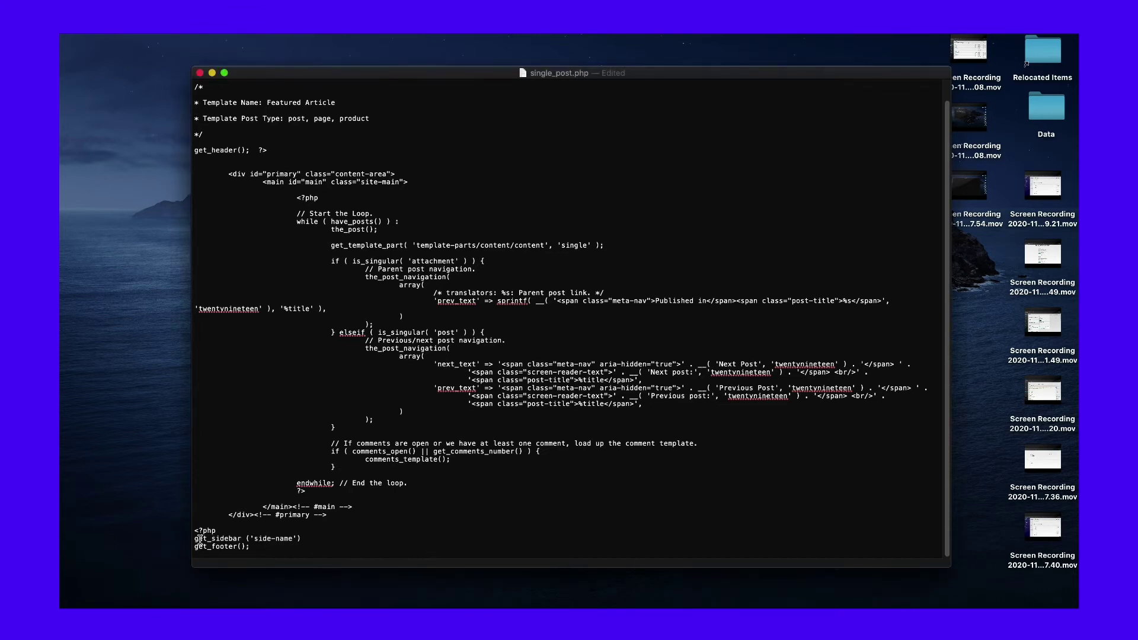
{"action": "left_click_drag", "start_coordinate": [195, 540], "coordinate": [322, 542]}
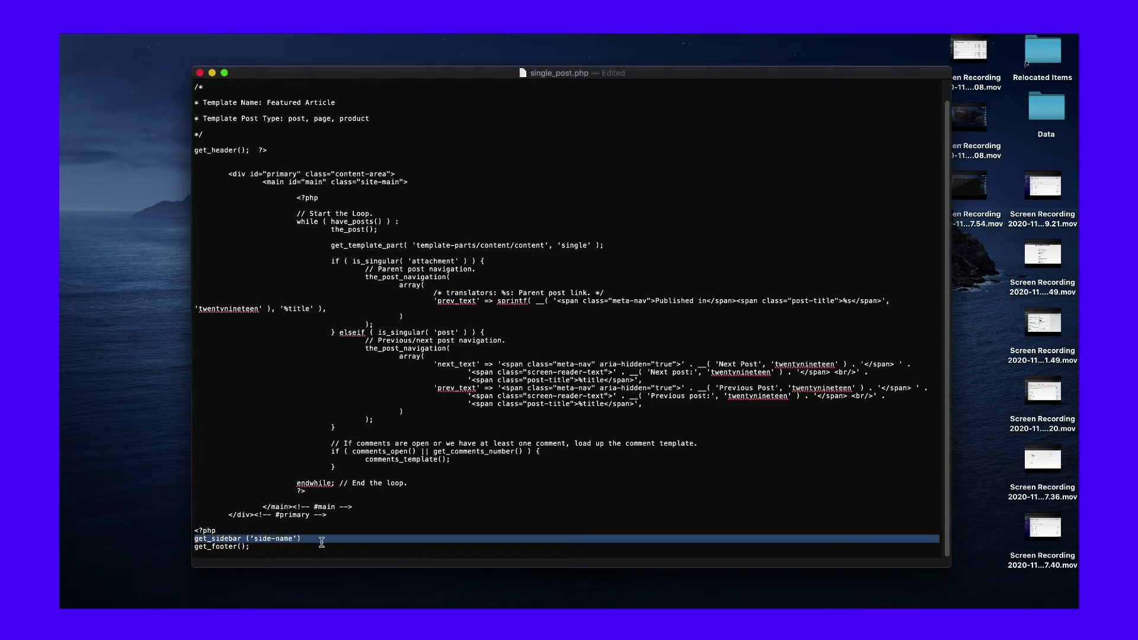
{"action": "left_click", "coordinate": [348, 542]}
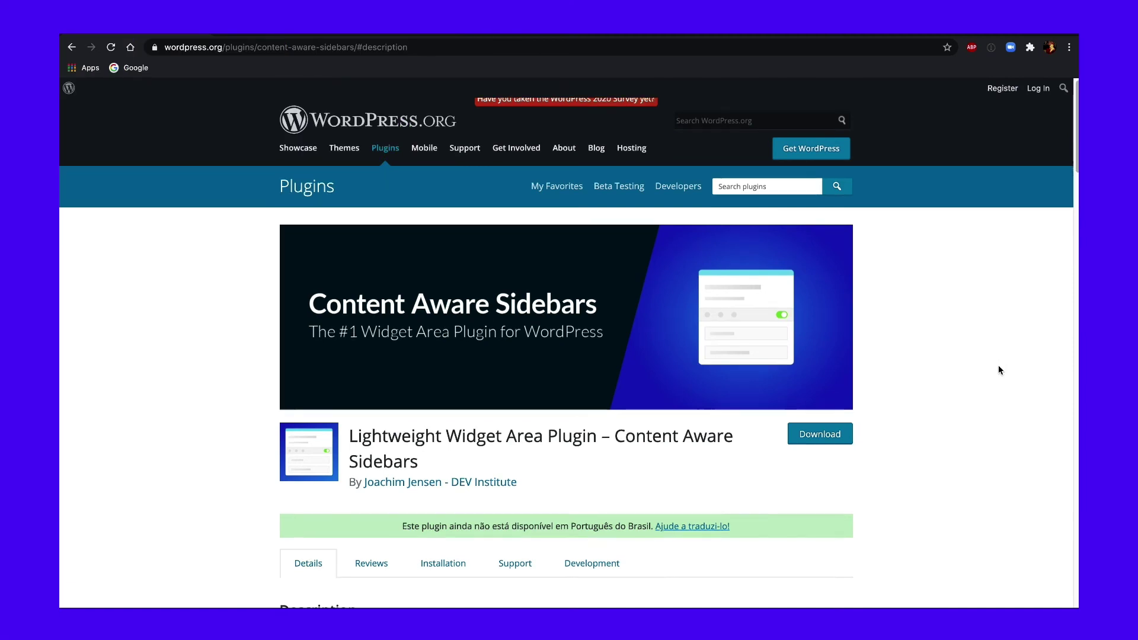
Step: Scroll through the Content Aware Sidebars plugin description
{"action": "scroll", "coordinate": [999, 367], "scroll_direction": "down", "scroll_amount": 1}
{"action": "scroll", "coordinate": [999, 367], "scroll_direction": "down", "scroll_amount": 3}
{"action": "scroll", "coordinate": [998, 370], "scroll_direction": "down", "scroll_amount": 1}
{"action": "scroll", "coordinate": [1001, 373], "scroll_direction": "down", "scroll_amount": 3}
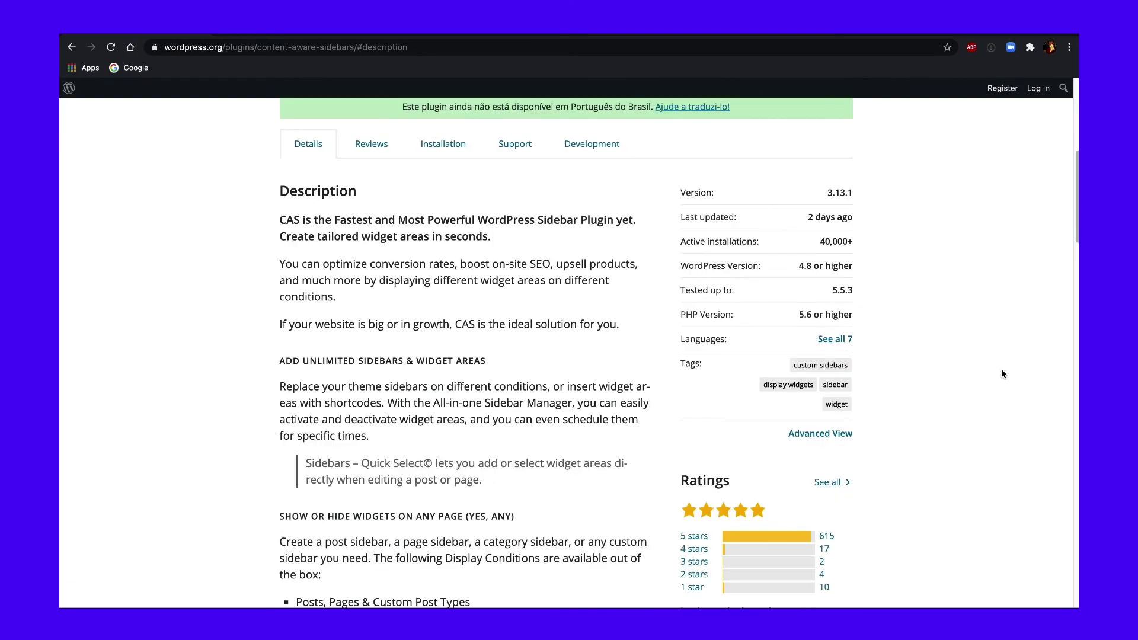
{"action": "scroll", "coordinate": [573, 371], "scroll_direction": "down", "scroll_amount": 1}
{"action": "scroll", "coordinate": [575, 368], "scroll_direction": "down", "scroll_amount": 4}
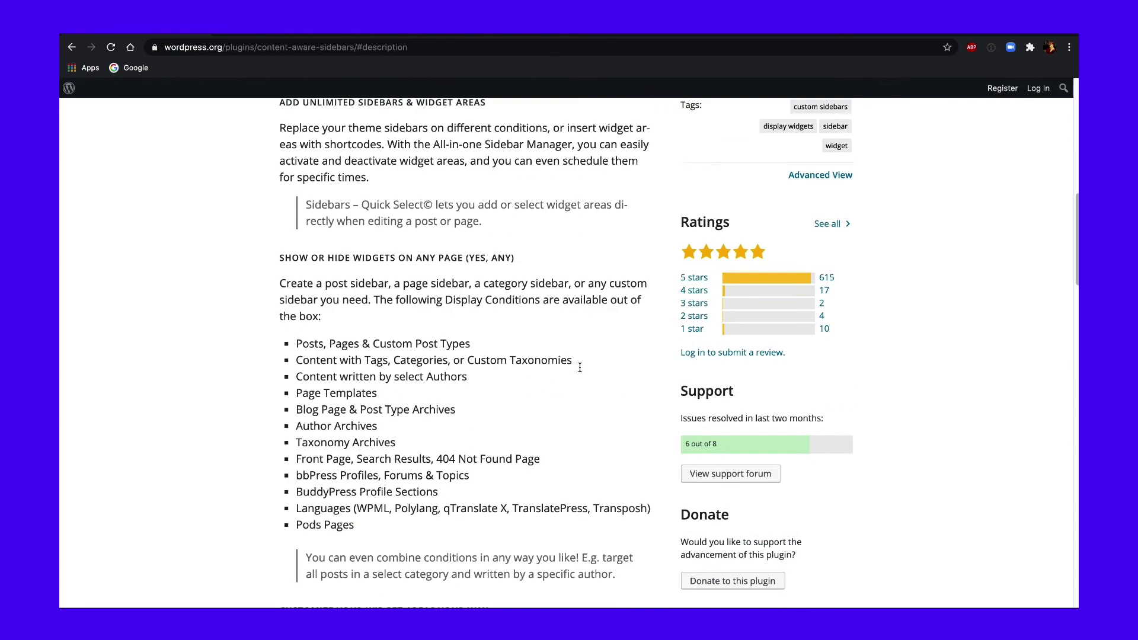
{"action": "scroll", "coordinate": [580, 367], "scroll_direction": "down", "scroll_amount": 2}
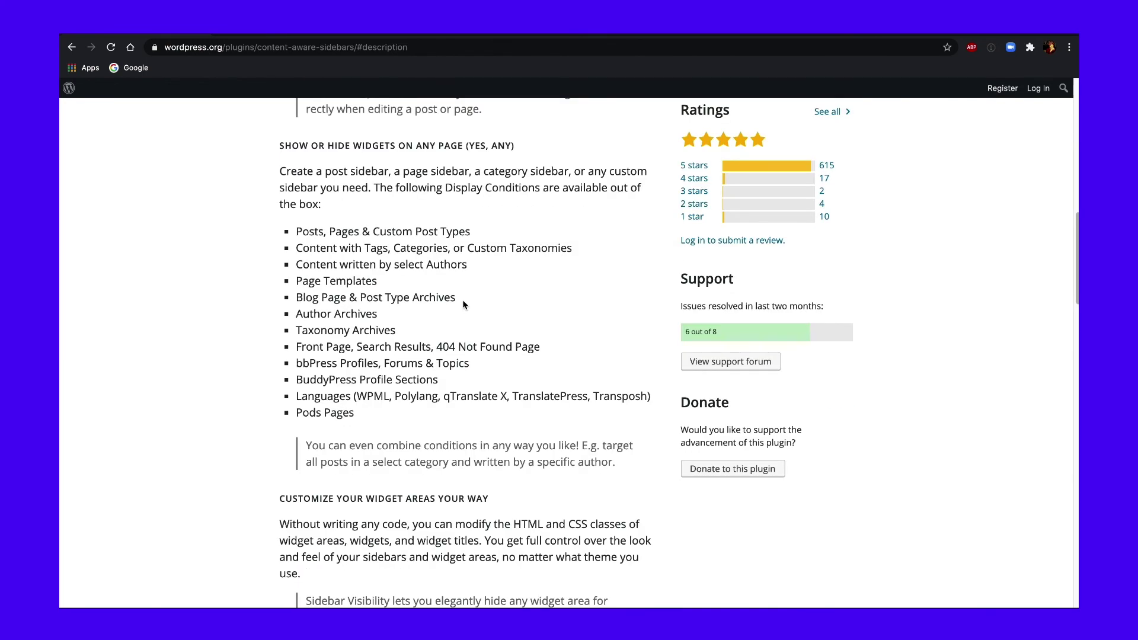
{"action": "scroll", "coordinate": [656, 427], "scroll_direction": "down", "scroll_amount": 1}
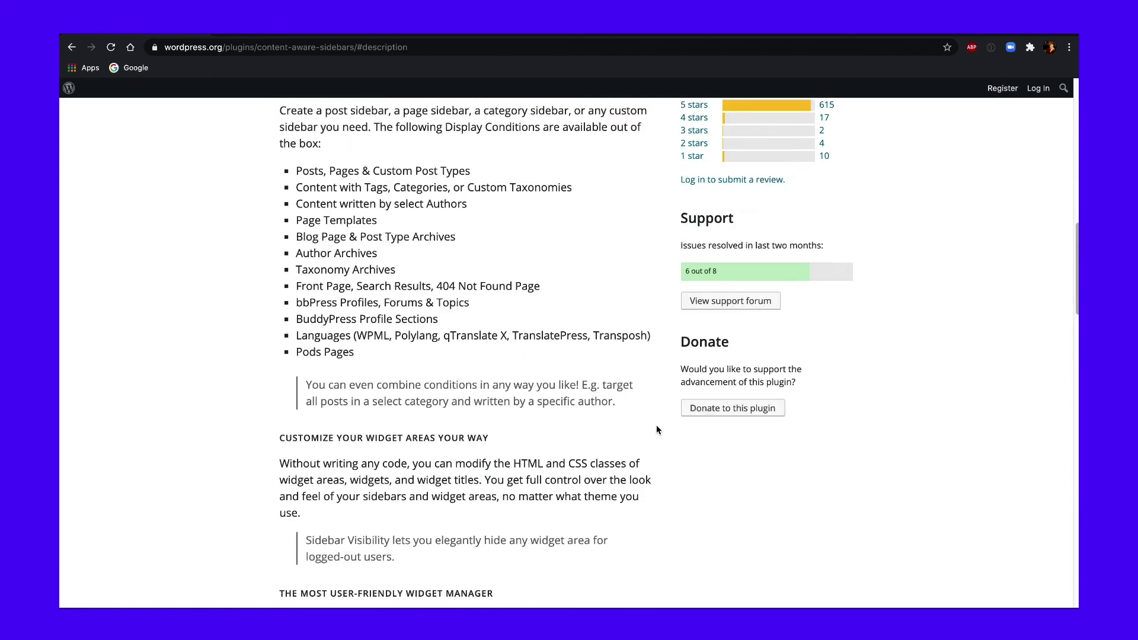
{"action": "scroll", "coordinate": [656, 423], "scroll_direction": "down", "scroll_amount": 2}
{"action": "scroll", "coordinate": [660, 426], "scroll_direction": "down", "scroll_amount": 1}
{"action": "scroll", "coordinate": [668, 432], "scroll_direction": "down", "scroll_amount": 1}
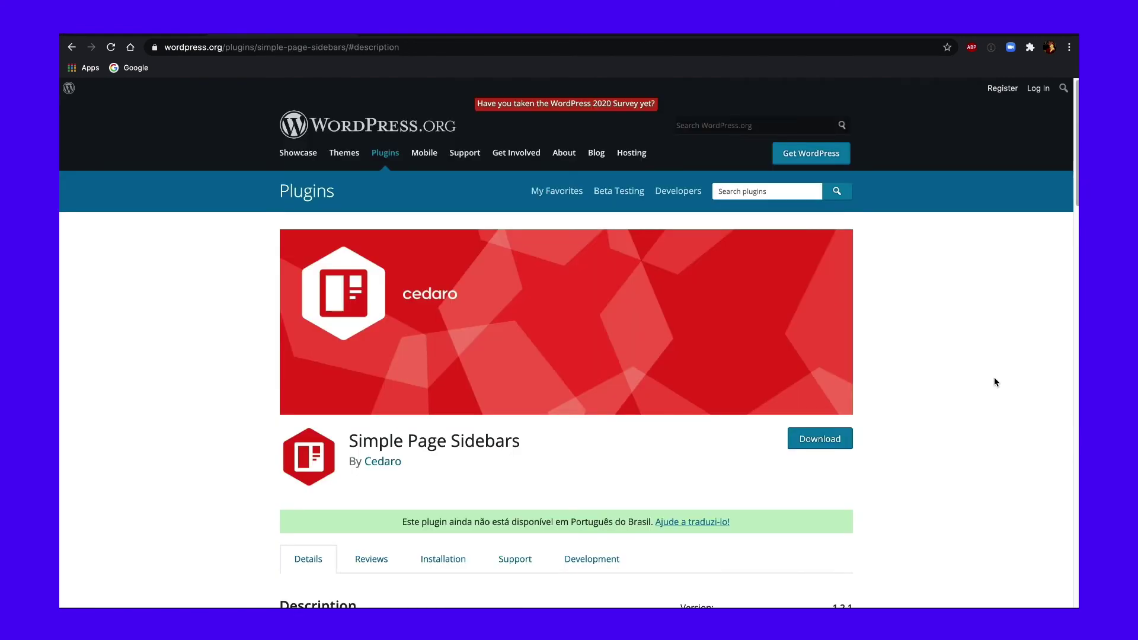
Step: Scroll the Simple Page Sidebars page through its description, screenshots and FAQ
{"action": "scroll", "coordinate": [994, 381], "scroll_direction": "down", "scroll_amount": 2}
{"action": "scroll", "coordinate": [994, 382], "scroll_direction": "down", "scroll_amount": 2}
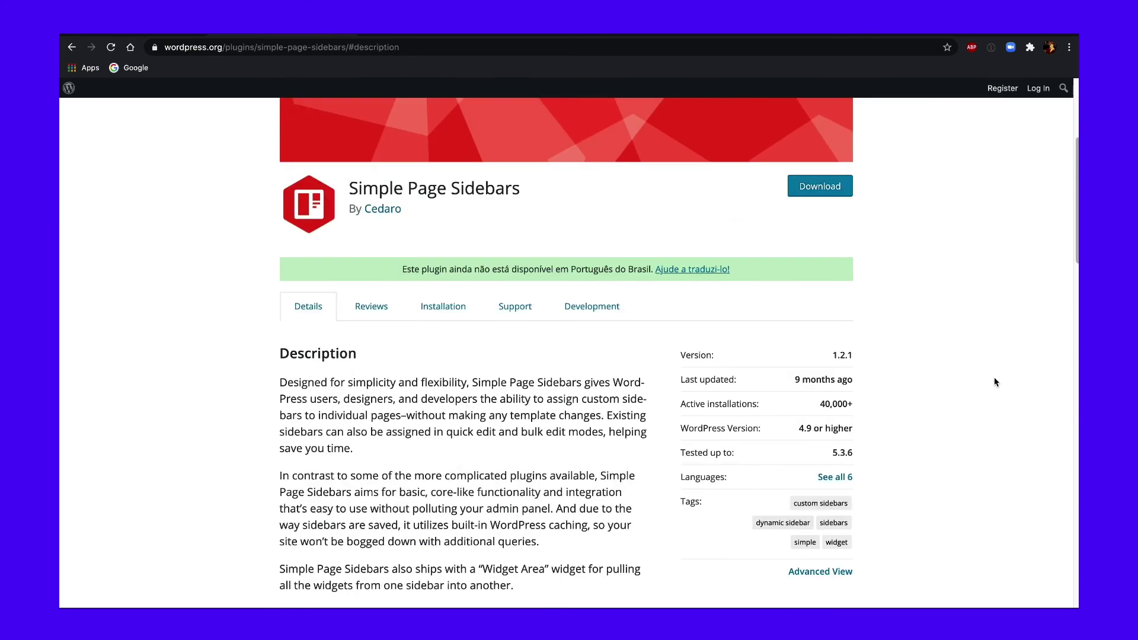
{"action": "scroll", "coordinate": [995, 382], "scroll_direction": "down", "scroll_amount": 1}
{"action": "scroll", "coordinate": [993, 385], "scroll_direction": "down", "scroll_amount": 1}
{"action": "scroll", "coordinate": [993, 385], "scroll_direction": "down", "scroll_amount": 2}
{"action": "scroll", "coordinate": [994, 385], "scroll_direction": "down", "scroll_amount": 1}
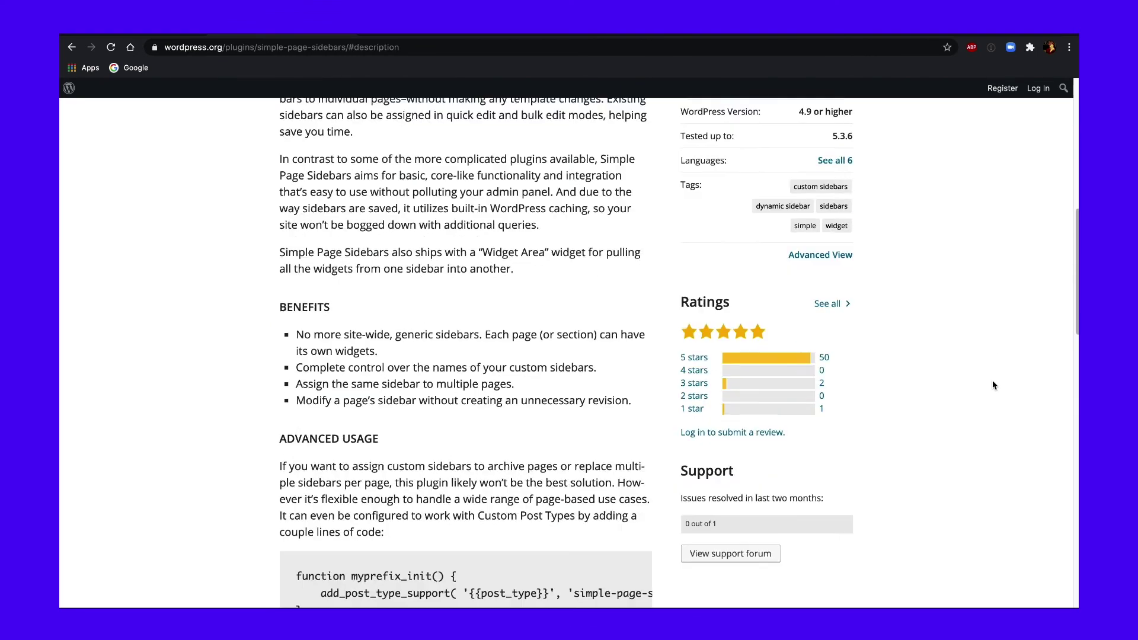
{"action": "scroll", "coordinate": [993, 385], "scroll_direction": "down", "scroll_amount": 1}
{"action": "scroll", "coordinate": [994, 385], "scroll_direction": "down", "scroll_amount": 2}
{"action": "scroll", "coordinate": [994, 385], "scroll_direction": "down", "scroll_amount": 2}
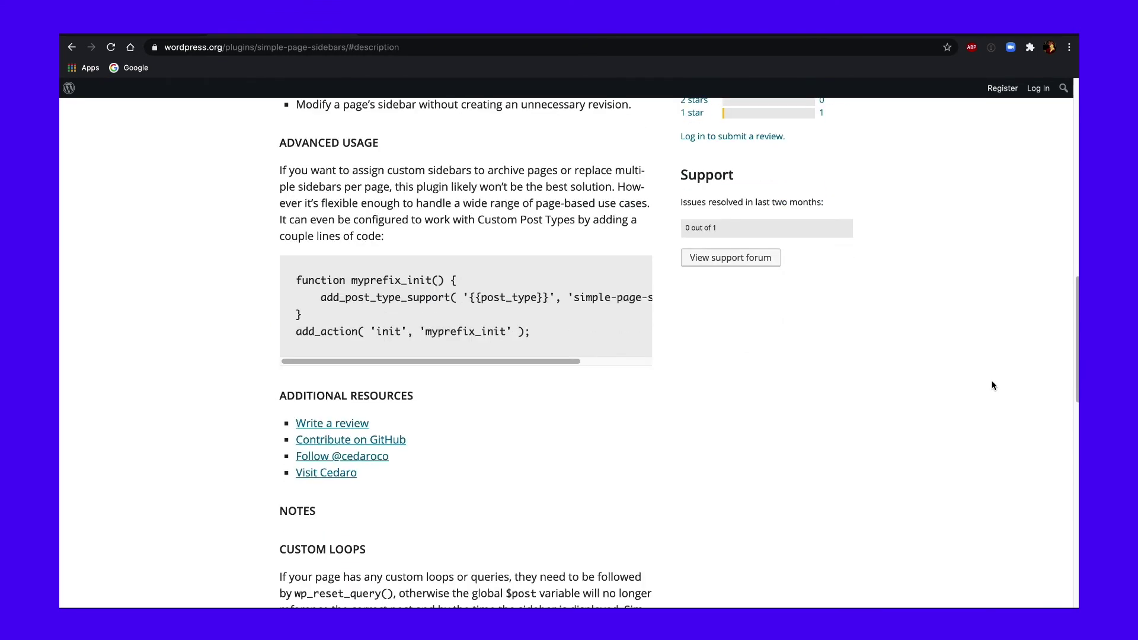
{"action": "scroll", "coordinate": [988, 384], "scroll_direction": "down", "scroll_amount": 1}
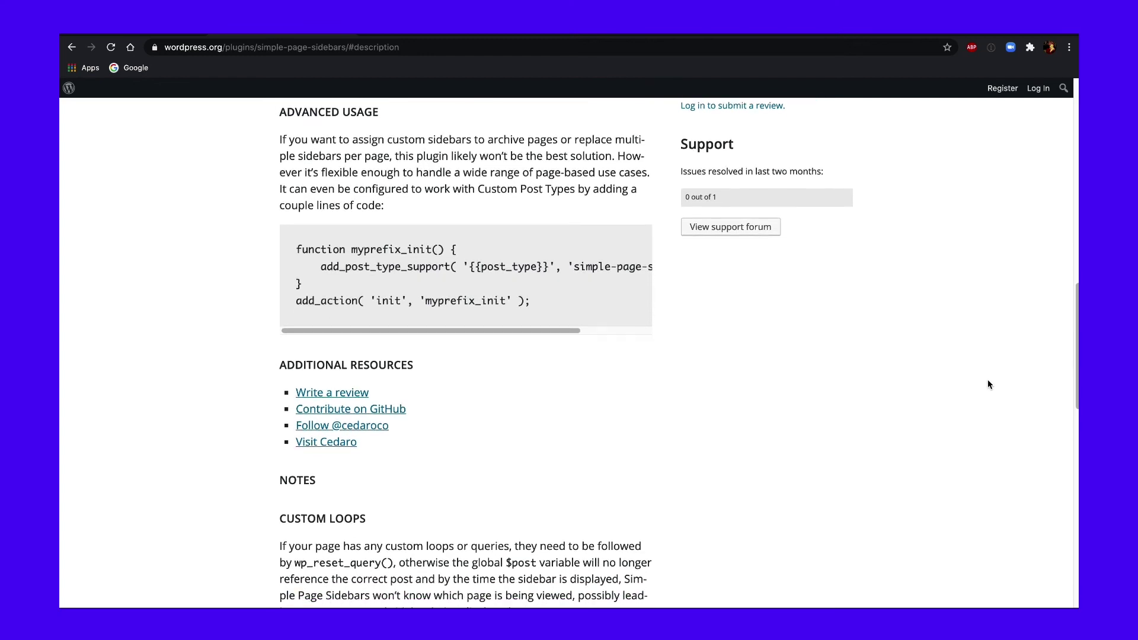
{"action": "scroll", "coordinate": [988, 384], "scroll_direction": "down", "scroll_amount": 1}
{"action": "scroll", "coordinate": [987, 384], "scroll_direction": "down", "scroll_amount": 1}
{"action": "scroll", "coordinate": [988, 384], "scroll_direction": "down", "scroll_amount": 1}
{"action": "scroll", "coordinate": [988, 384], "scroll_direction": "down", "scroll_amount": 1}
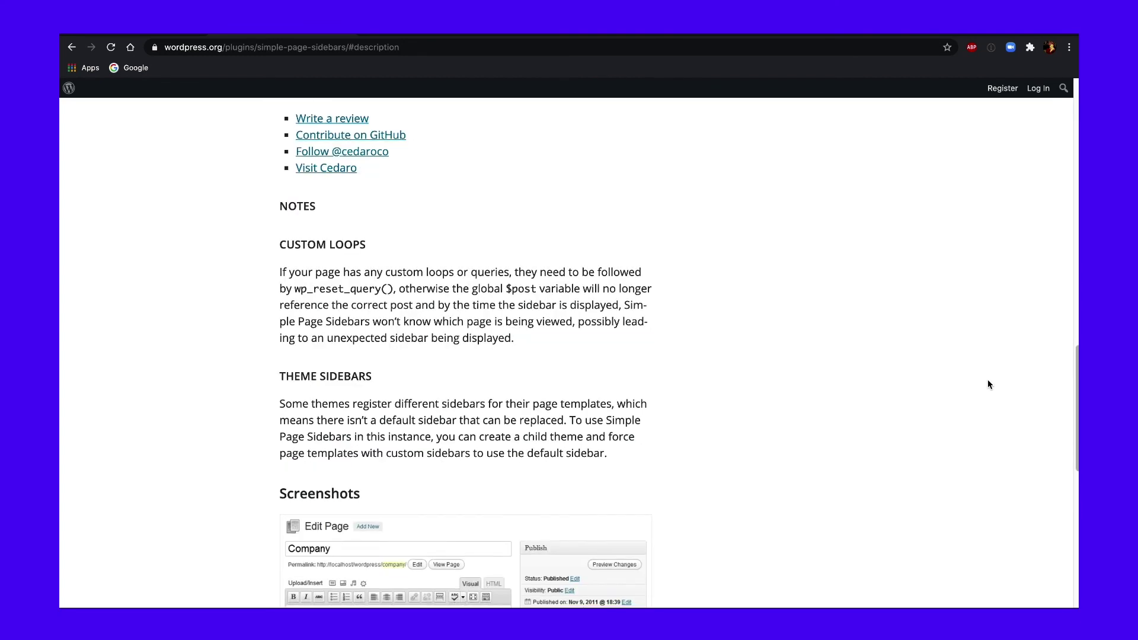
{"action": "scroll", "coordinate": [988, 384], "scroll_direction": "down", "scroll_amount": 1}
{"action": "scroll", "coordinate": [987, 384], "scroll_direction": "down", "scroll_amount": 1}
{"action": "scroll", "coordinate": [987, 384], "scroll_direction": "down", "scroll_amount": 1}
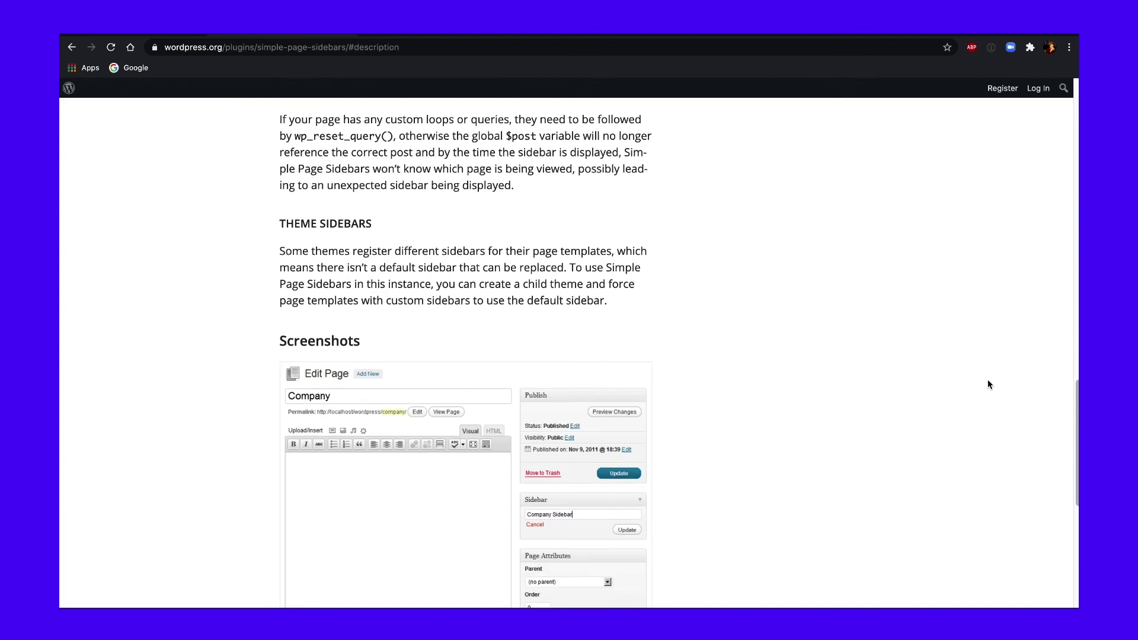
{"action": "scroll", "coordinate": [987, 384], "scroll_direction": "down", "scroll_amount": 2}
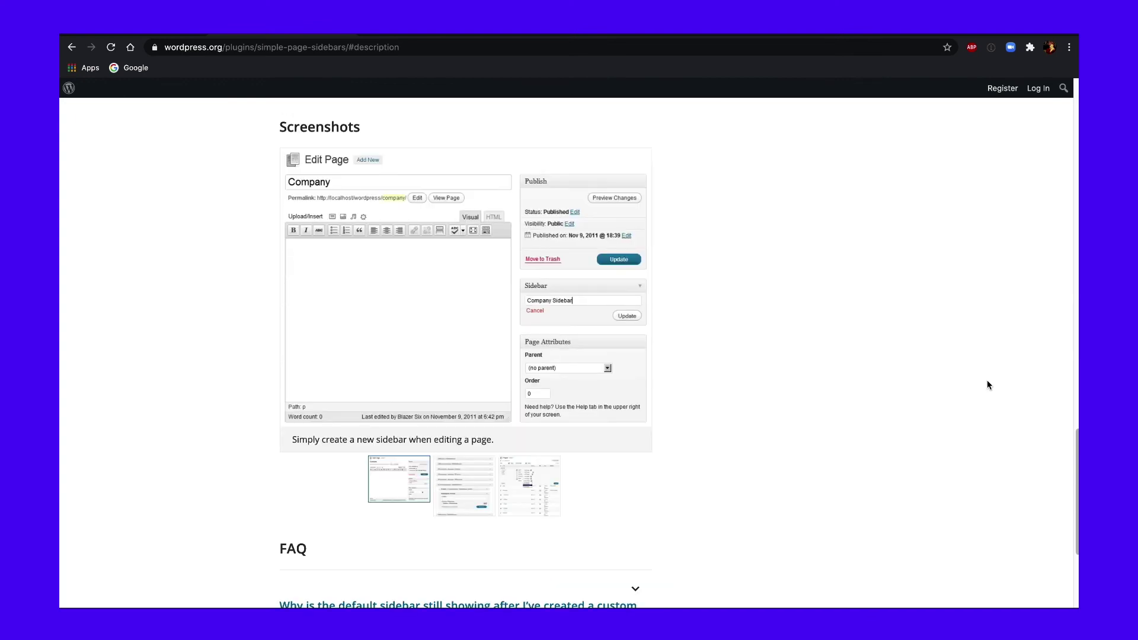
{"action": "scroll", "coordinate": [987, 384], "scroll_direction": "down", "scroll_amount": 5}
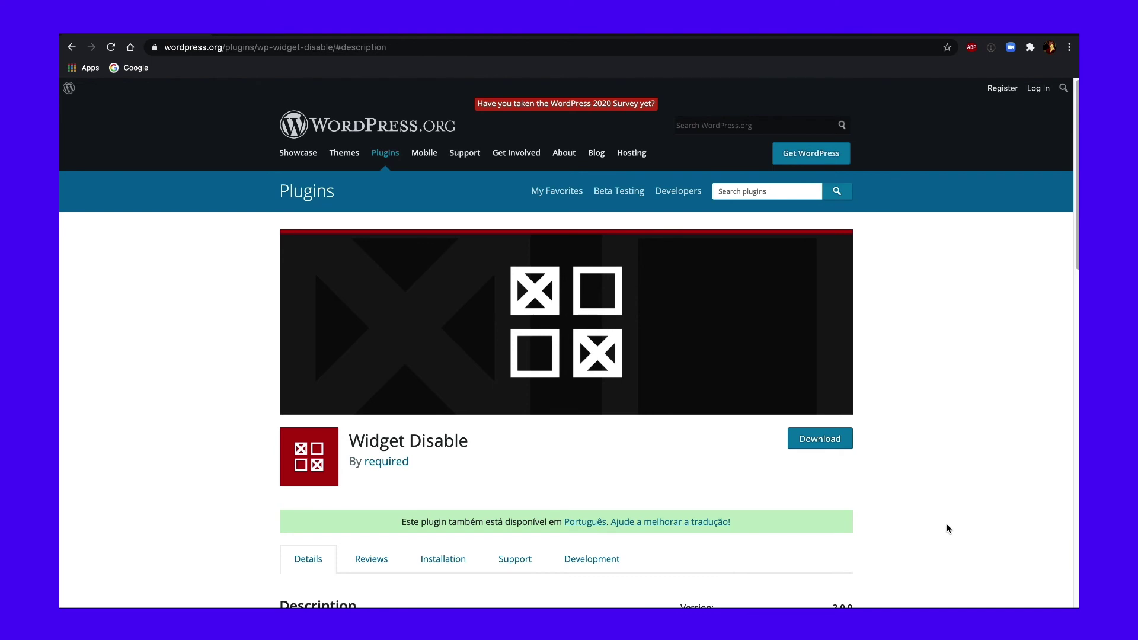
{"action": "scroll", "coordinate": [947, 528], "scroll_direction": "down", "scroll_amount": 3}
{"action": "scroll", "coordinate": [947, 528], "scroll_direction": "down", "scroll_amount": 1}
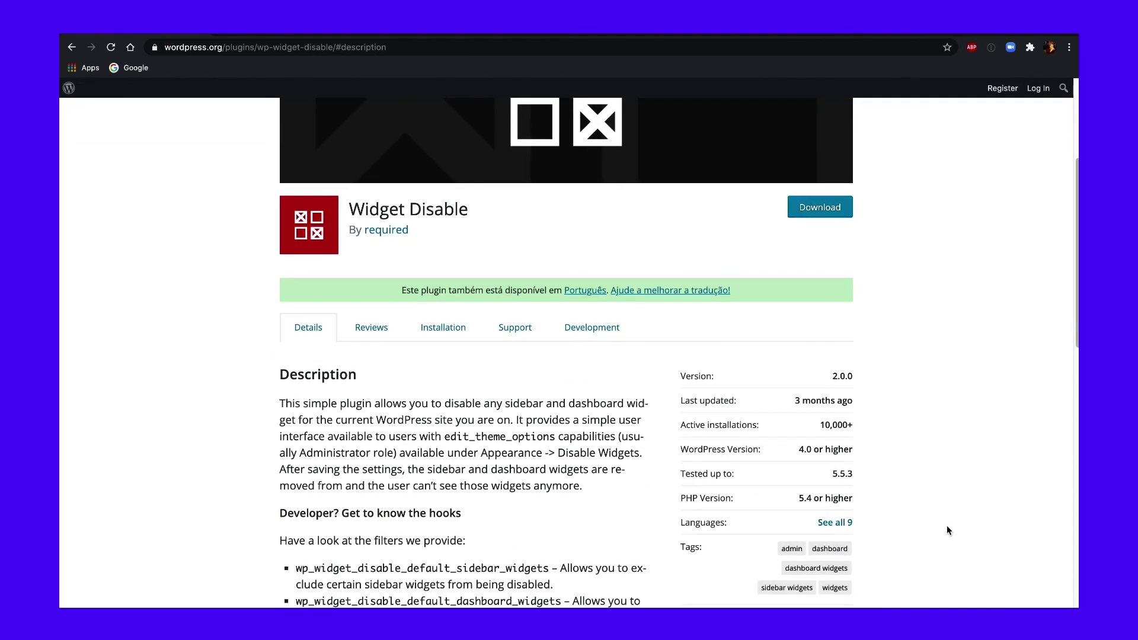
{"action": "scroll", "coordinate": [946, 530], "scroll_direction": "down", "scroll_amount": 2}
{"action": "scroll", "coordinate": [947, 529], "scroll_direction": "down", "scroll_amount": 1}
{"action": "scroll", "coordinate": [947, 534], "scroll_direction": "down", "scroll_amount": 2}
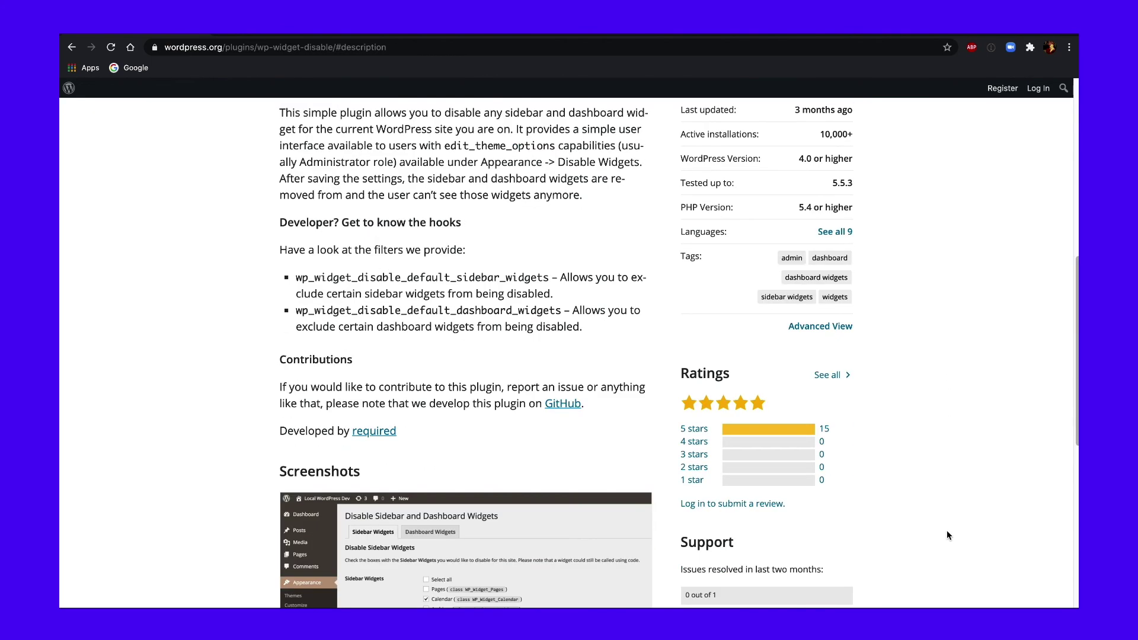
{"action": "scroll", "coordinate": [947, 530], "scroll_direction": "down", "scroll_amount": 1}
{"action": "scroll", "coordinate": [946, 529], "scroll_direction": "down", "scroll_amount": 1}
{"action": "scroll", "coordinate": [946, 529], "scroll_direction": "down", "scroll_amount": 2}
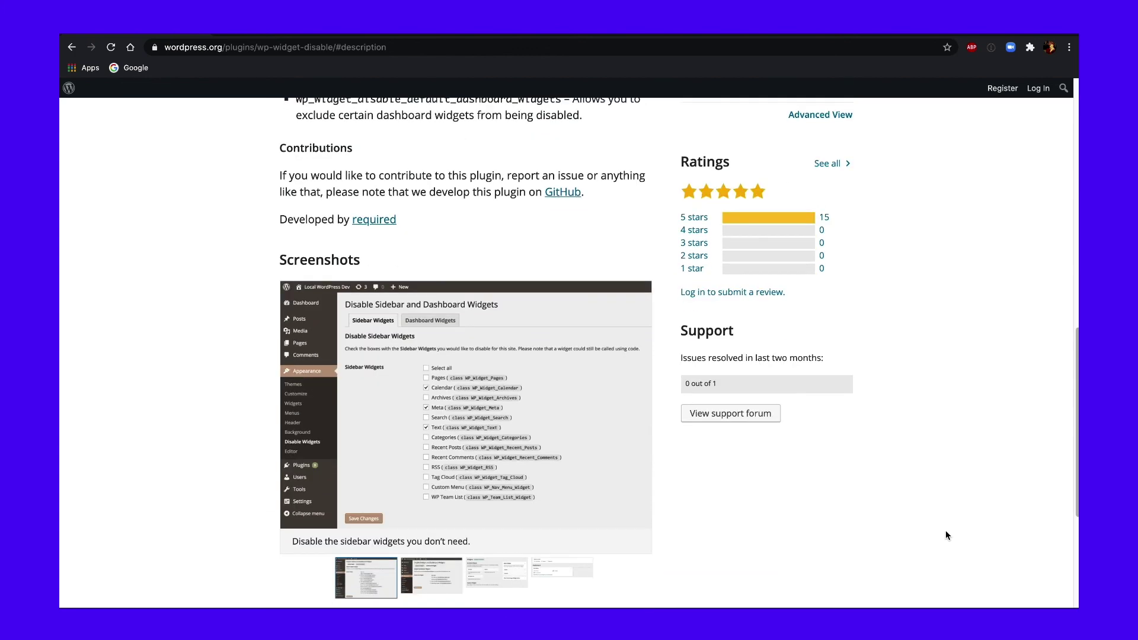
{"action": "scroll", "coordinate": [946, 535], "scroll_direction": "down", "scroll_amount": 1}
{"action": "scroll", "coordinate": [945, 535], "scroll_direction": "down", "scroll_amount": 1}
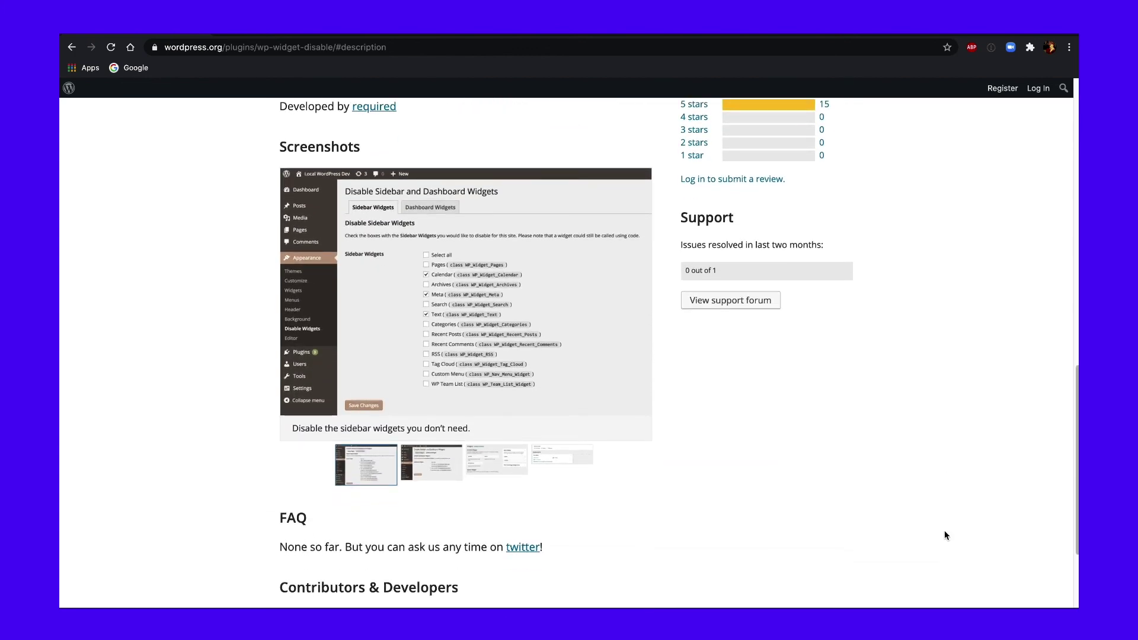